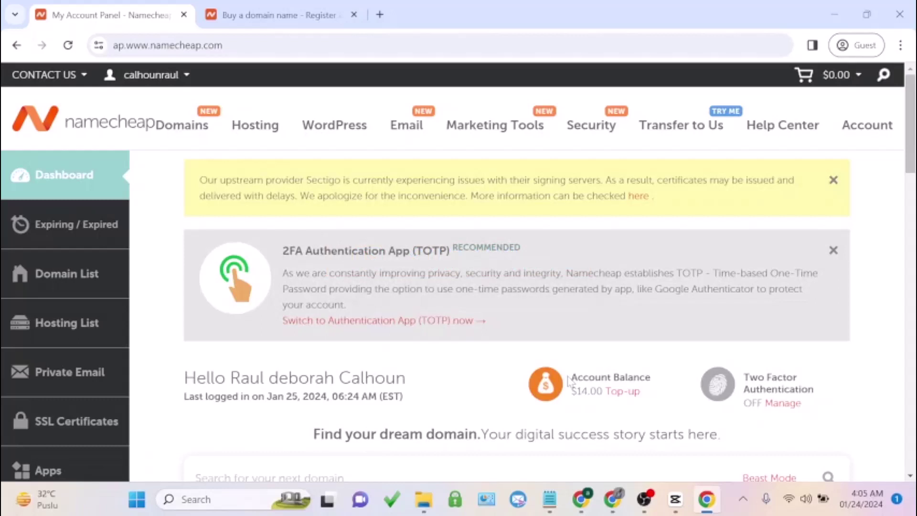
In a new tab, load the namecheap.pxf.io/DVvm65 affiliate link to reach Namecheap's homepage
{"action": "left_click", "coordinate": [379, 15]}
{"action": "type", "text": "namecheap.pxf.io/DVvm65"}
{"action": "key", "text": "Return"}
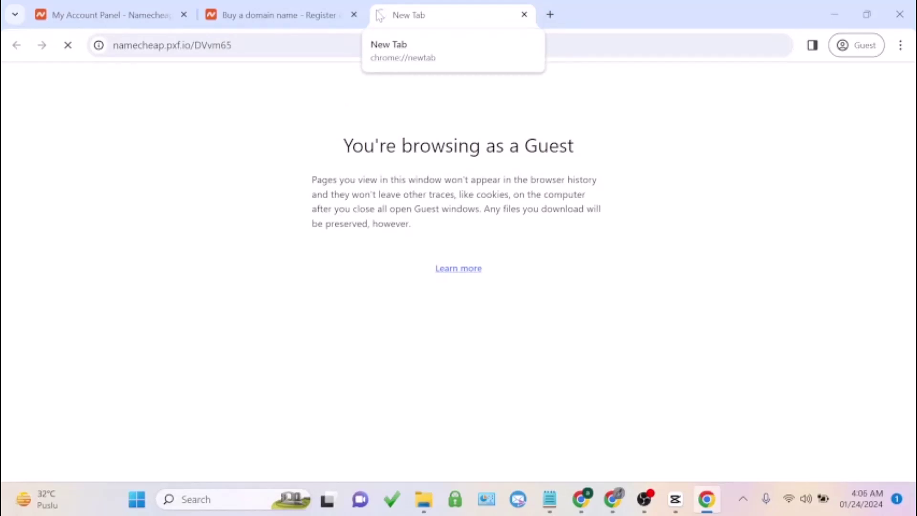
{"action": "key", "text": "ctrl+f"}
{"action": "type", "text": "2"}
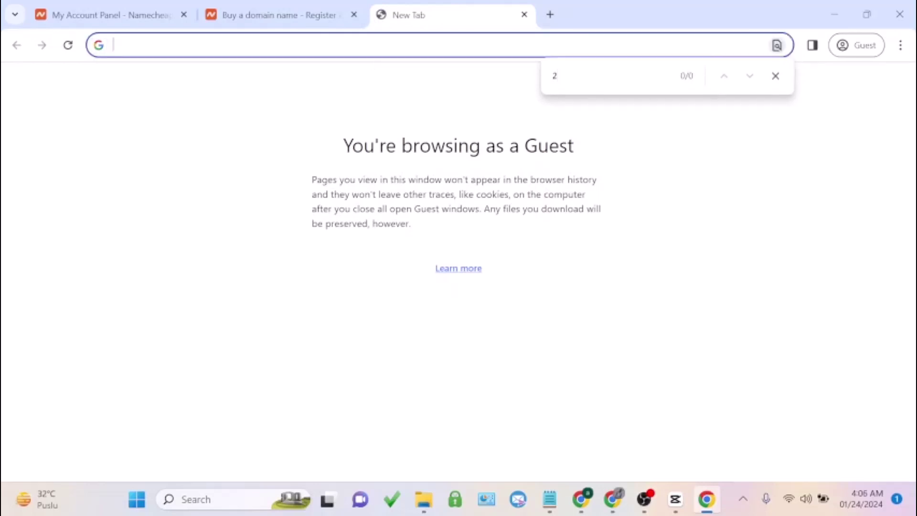
{"action": "type", "text": "https://namecheap.pxf.io/DVvm65"}
{"action": "key", "text": "Return"}
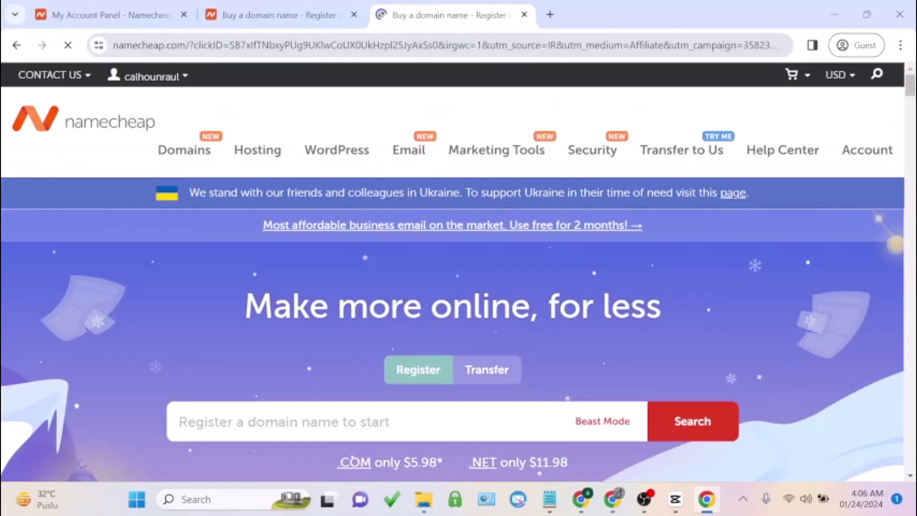
{"action": "scroll", "coordinate": [311, 197], "scroll_direction": "down", "scroll_amount": 10}
{"action": "scroll", "coordinate": [306, 200], "scroll_direction": "up", "scroll_amount": 8}
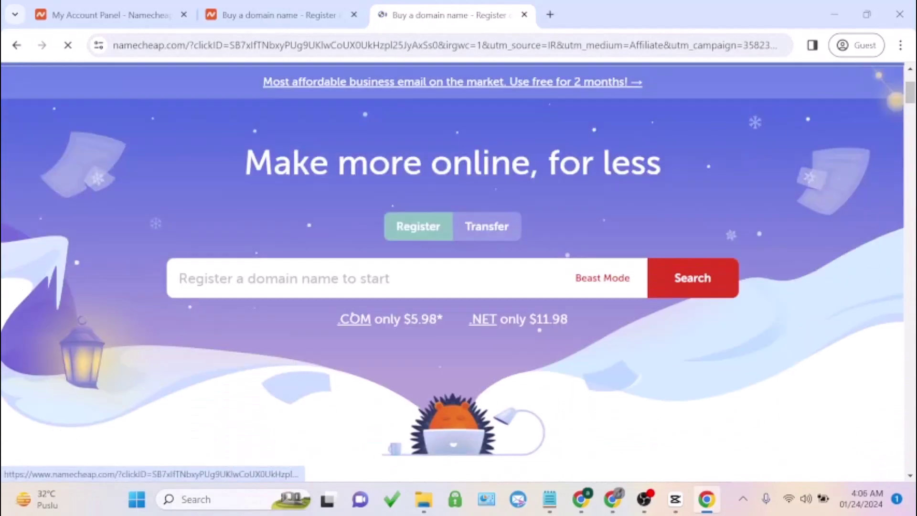
{"action": "scroll", "coordinate": [317, 162], "scroll_direction": "down", "scroll_amount": 5}
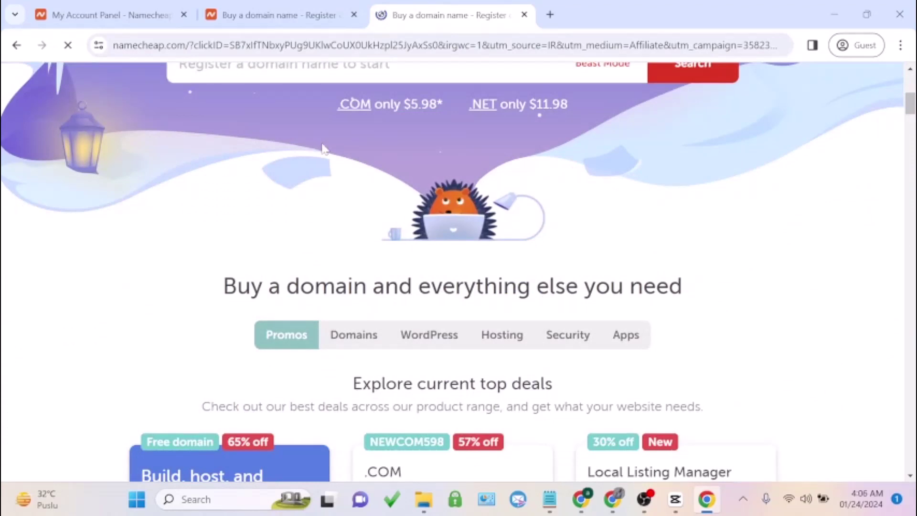
{"action": "scroll", "coordinate": [322, 149], "scroll_direction": "down", "scroll_amount": 5}
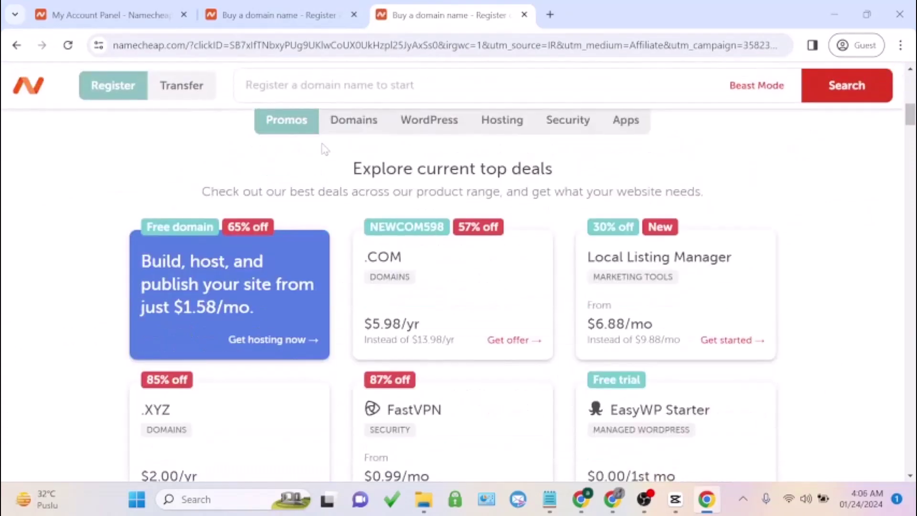
{"action": "scroll", "coordinate": [325, 149], "scroll_direction": "down", "scroll_amount": 2}
{"action": "scroll", "coordinate": [325, 149], "scroll_direction": "up", "scroll_amount": 6}
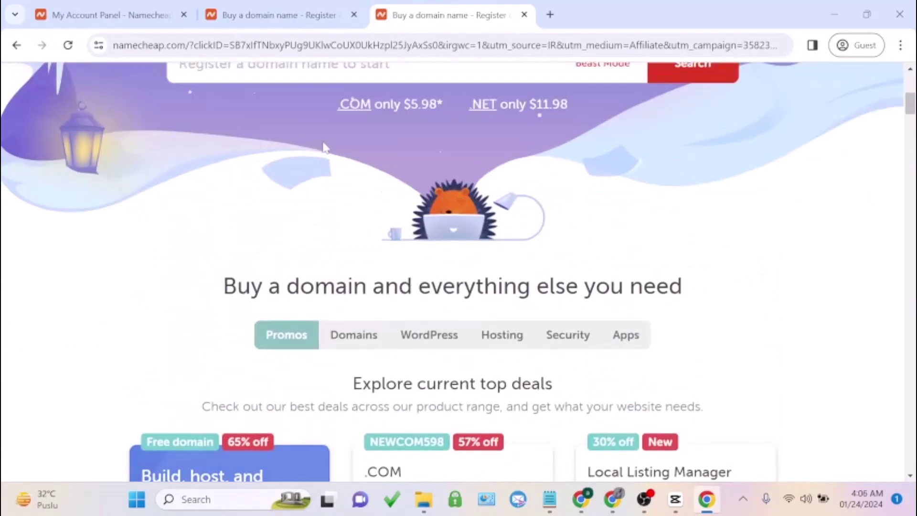
{"action": "scroll", "coordinate": [328, 147], "scroll_direction": "down", "scroll_amount": 1}
{"action": "scroll", "coordinate": [327, 148], "scroll_direction": "down", "scroll_amount": 3}
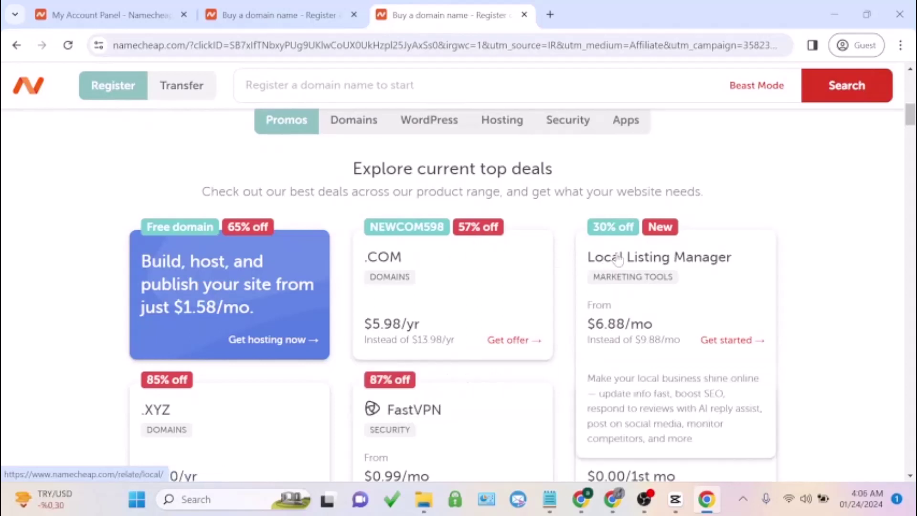
{"action": "scroll", "coordinate": [624, 263], "scroll_direction": "down", "scroll_amount": 3}
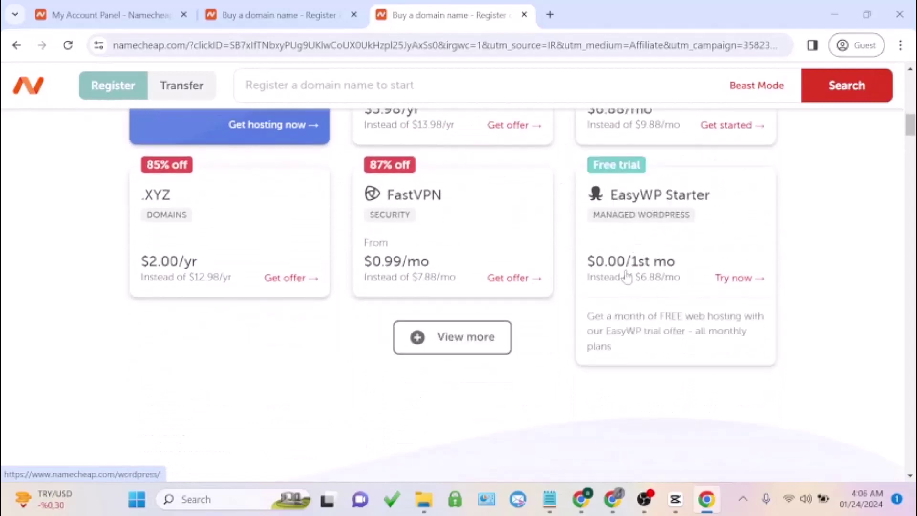
{"action": "scroll", "coordinate": [484, 269], "scroll_direction": "down", "scroll_amount": 10}
{"action": "scroll", "coordinate": [483, 269], "scroll_direction": "up", "scroll_amount": 2}
{"action": "scroll", "coordinate": [483, 269], "scroll_direction": "up", "scroll_amount": 15}
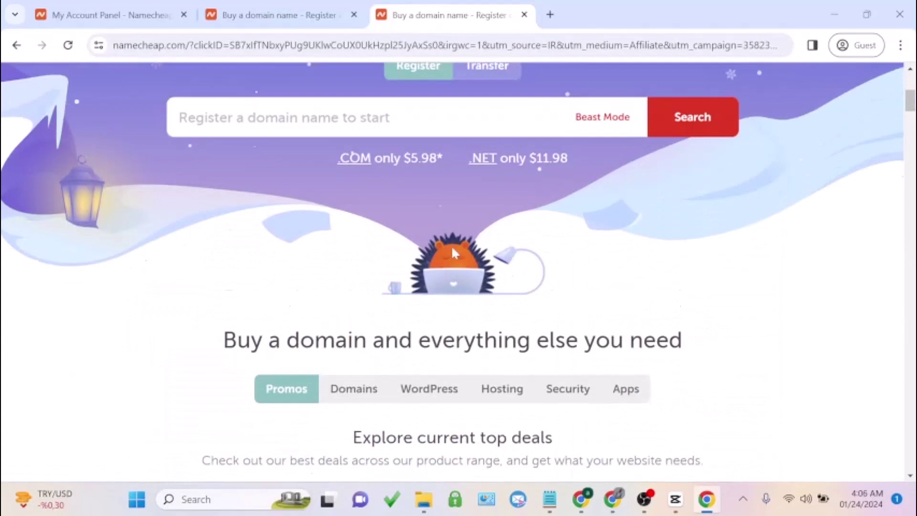
{"action": "scroll", "coordinate": [452, 251], "scroll_direction": "up", "scroll_amount": 5}
Search Namecheap's homepage for the domain demodomain233.com
{"action": "left_click", "coordinate": [384, 336]}
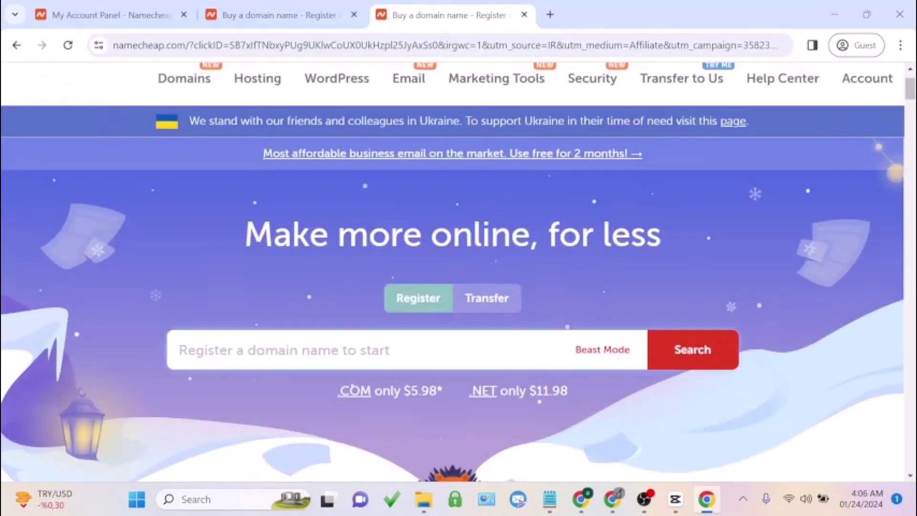
{"action": "type", "text": "demo"}
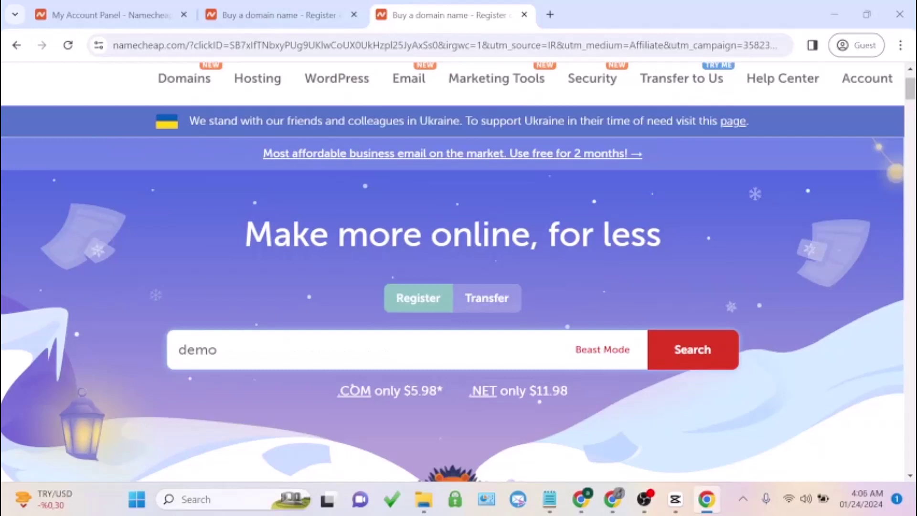
{"action": "type", "text": "domain233."}
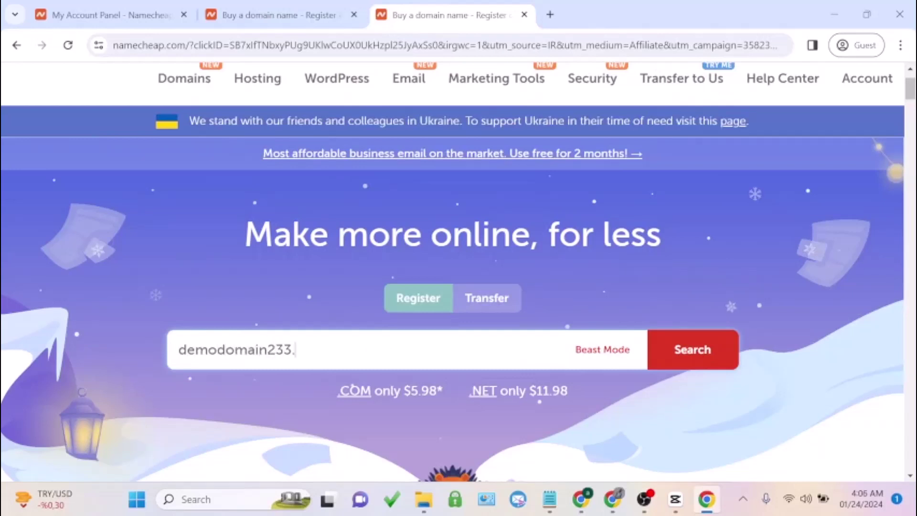
{"action": "type", "text": "com"}
{"action": "key", "text": "Return"}
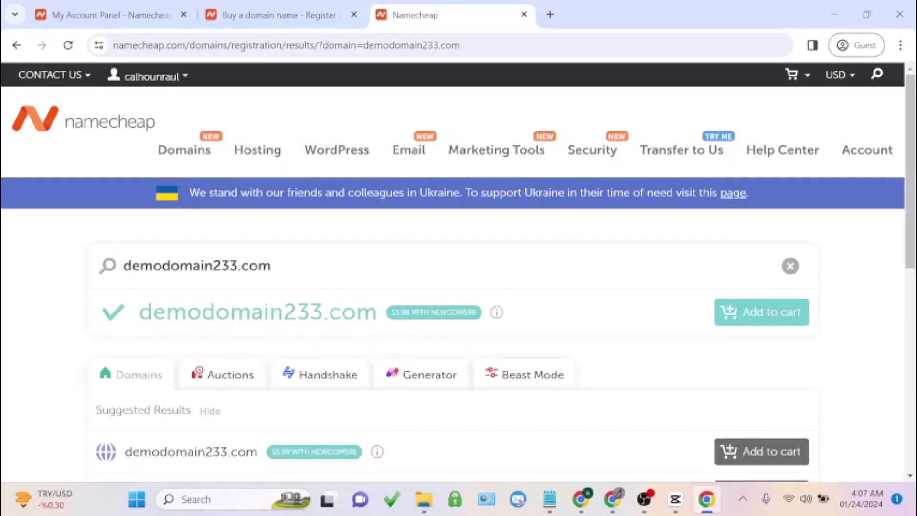
Copy the NEWCOM598 promo code from the result's badge
{"action": "left_click_drag", "start_coordinate": [430, 313], "coordinate": [476, 315]}
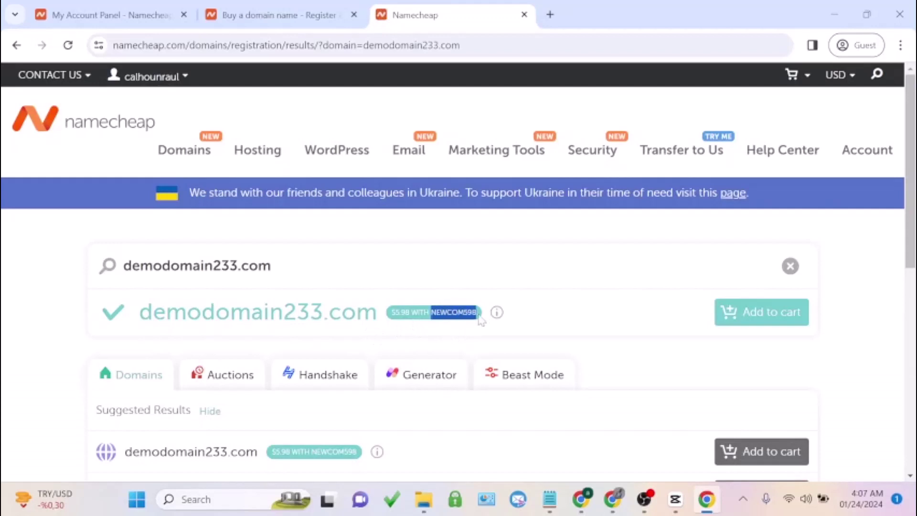
{"action": "right_click", "coordinate": [476, 315]}
{"action": "left_click", "coordinate": [485, 161]}
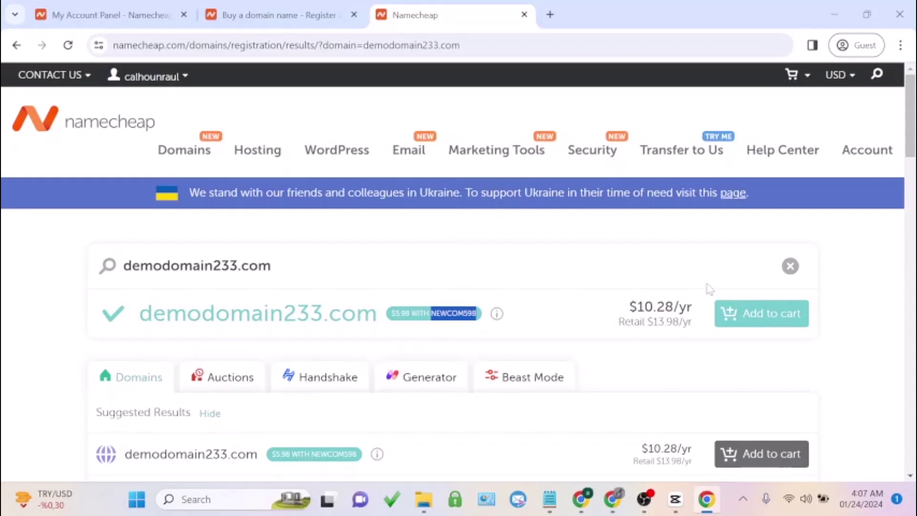
Add demodomain233.com to the cart, bringing the total to $10.46
{"action": "left_click", "coordinate": [753, 319]}
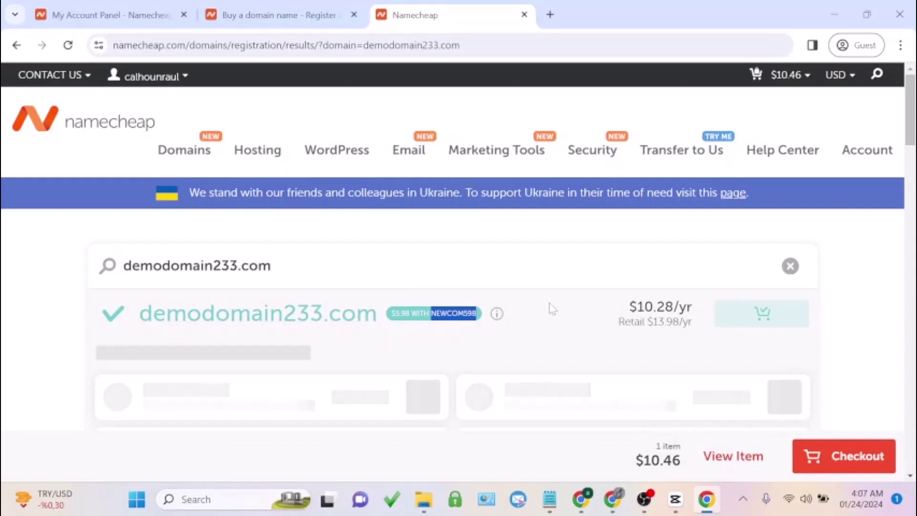
{"action": "scroll", "coordinate": [552, 308], "scroll_direction": "down", "scroll_amount": 2}
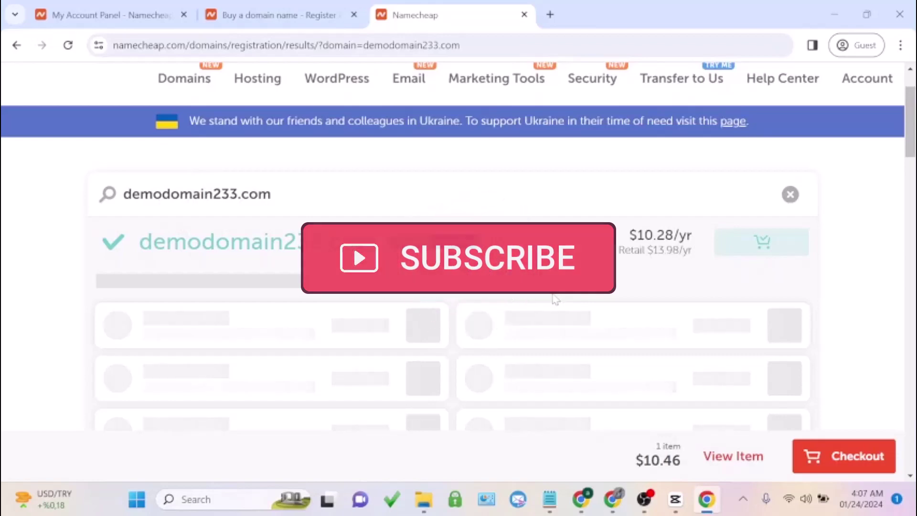
{"action": "scroll", "coordinate": [554, 299], "scroll_direction": "down", "scroll_amount": 1}
{"action": "scroll", "coordinate": [554, 299], "scroll_direction": "down", "scroll_amount": 7}
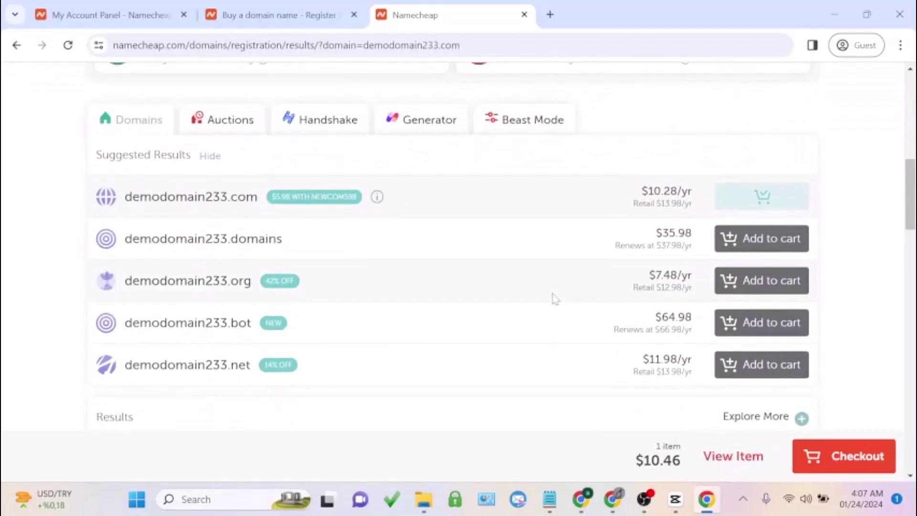
{"action": "scroll", "coordinate": [557, 296], "scroll_direction": "up", "scroll_amount": 10}
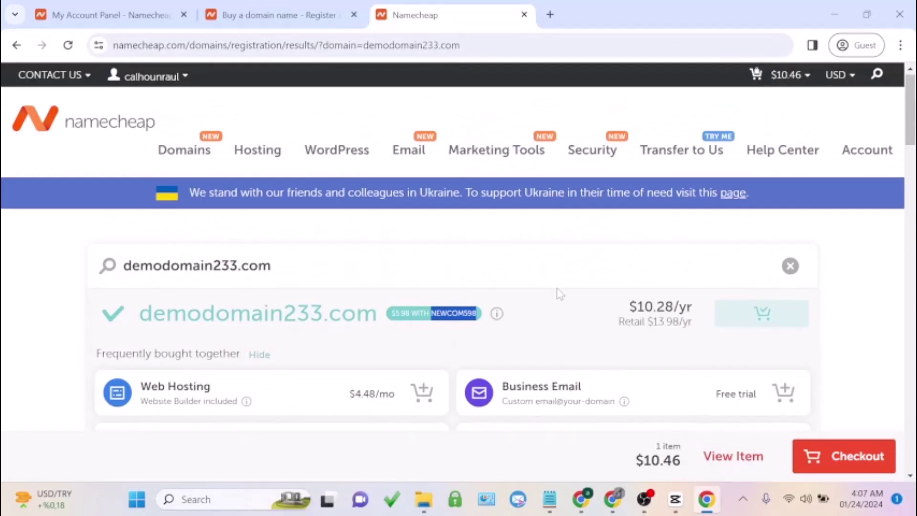
At checkout, apply promo code NEWCOM598 so the domain drops to $5.98 and subtotal $6.16
{"action": "left_click", "coordinate": [821, 457]}
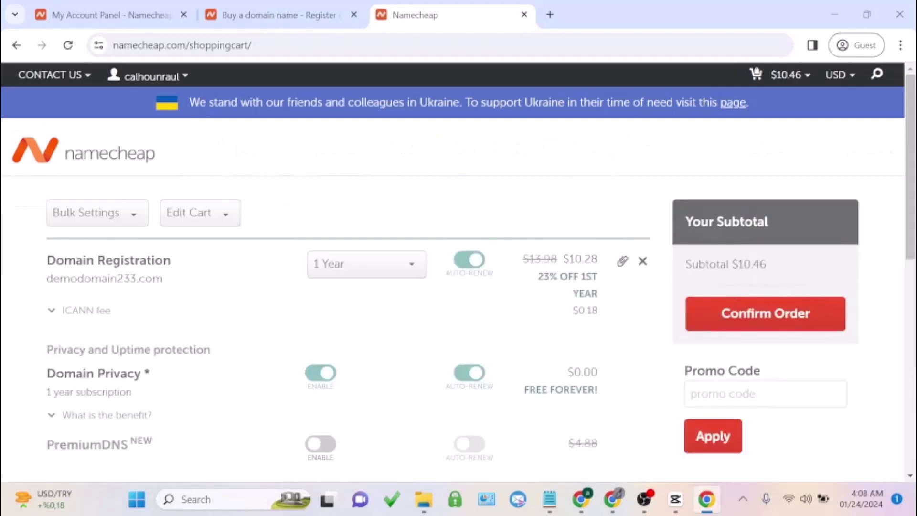
{"action": "left_click", "coordinate": [757, 391]}
{"action": "key", "text": "ctrl+v"}
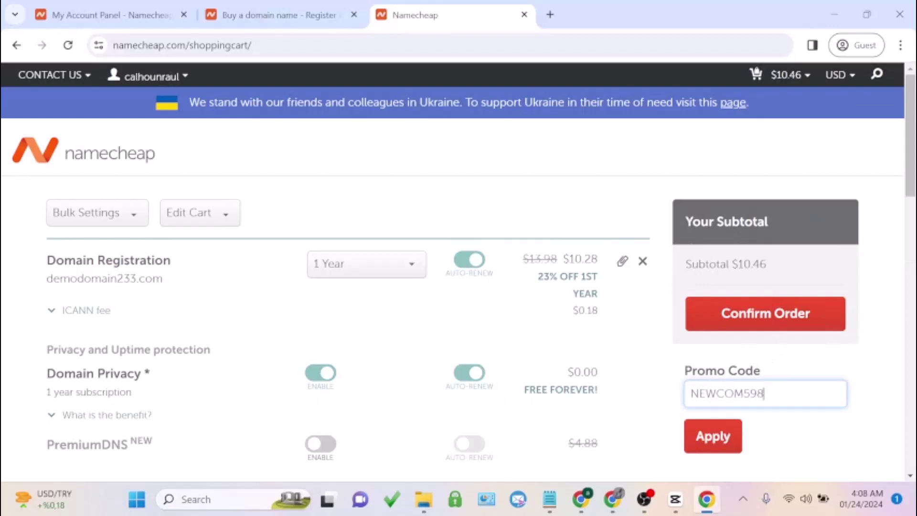
{"action": "left_click", "coordinate": [726, 441]}
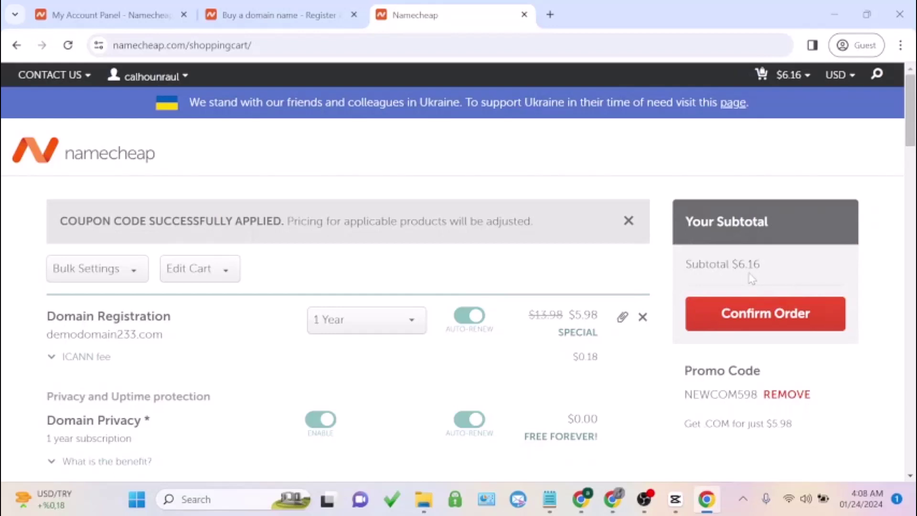
Confirm the order and register as an individual rather than on behalf of a company
{"action": "left_click", "coordinate": [732, 313]}
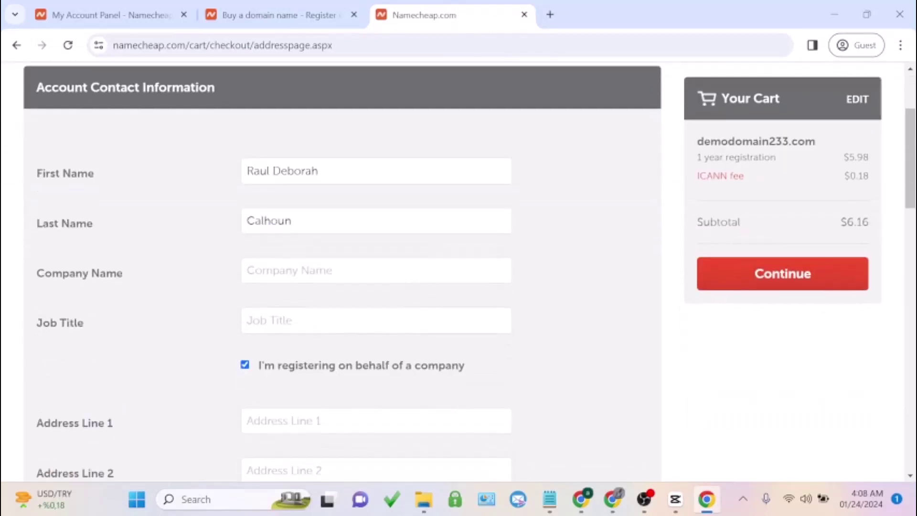
{"action": "left_click", "coordinate": [244, 151]}
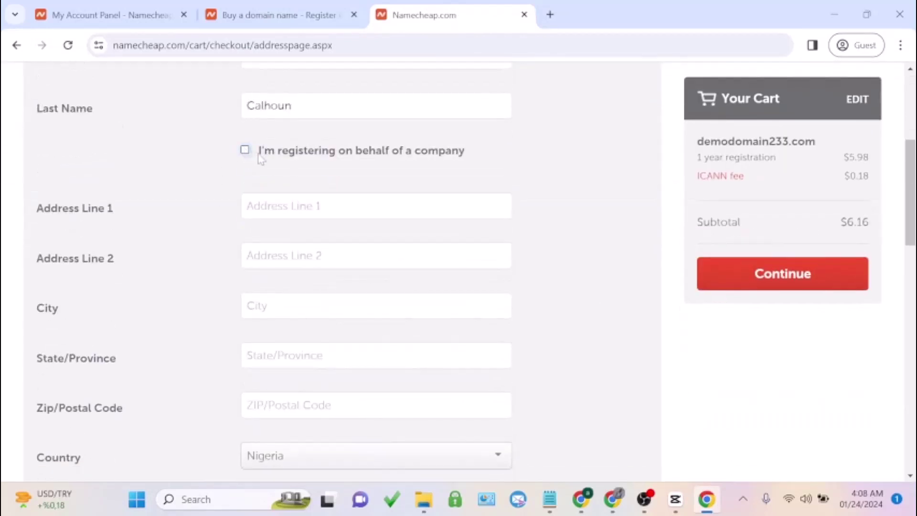
{"action": "scroll", "coordinate": [262, 155], "scroll_direction": "down", "scroll_amount": 2}
{"action": "key", "text": "Tab"}
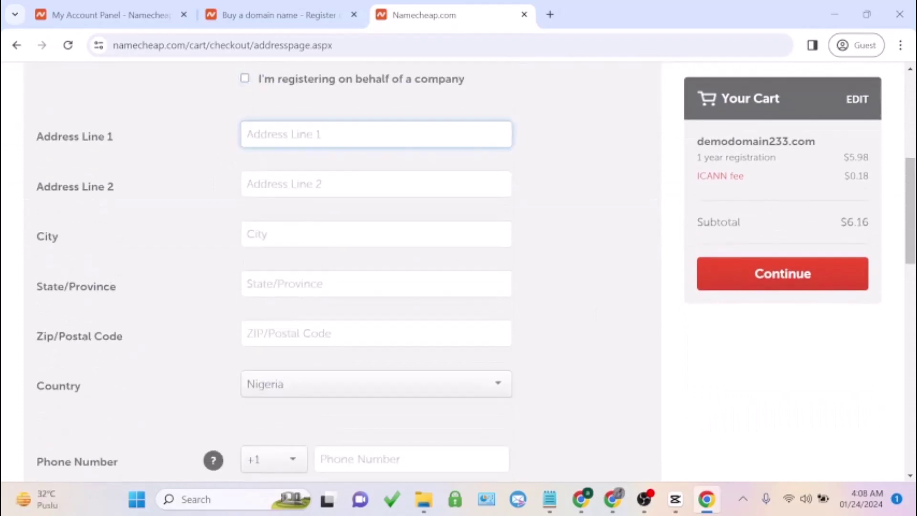
In a new tab, Google 'usa address generator' and browse the generator sites listed
{"action": "left_click", "coordinate": [550, 15]}
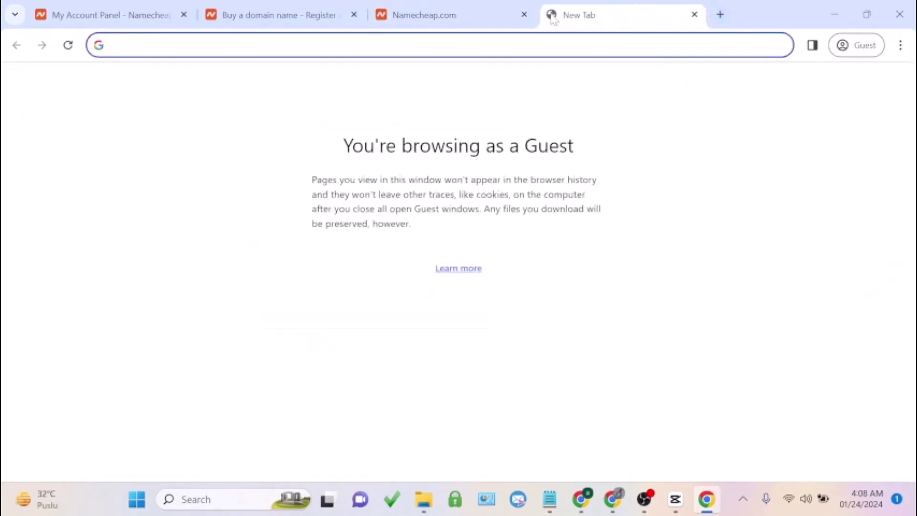
{"action": "type", "text": "usa addrr"}
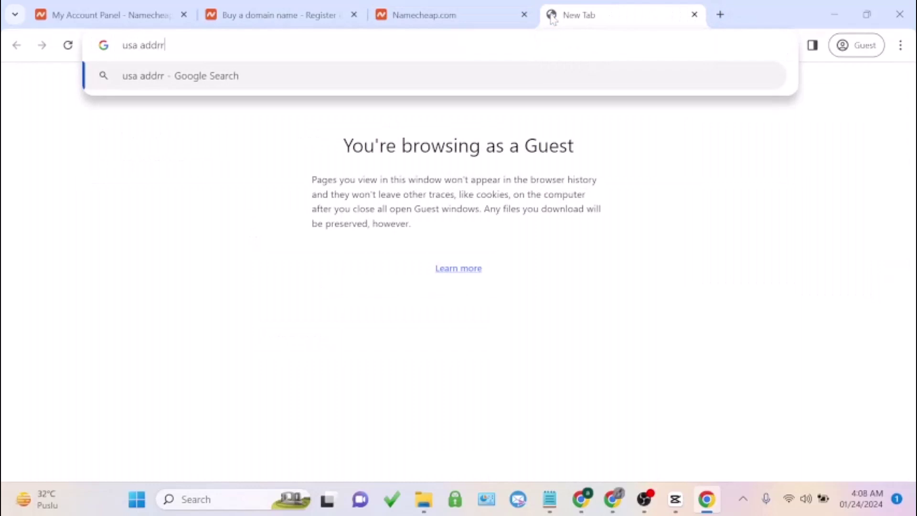
{"action": "key", "text": "BackSpace"}
{"action": "type", "text": "ess genra"}
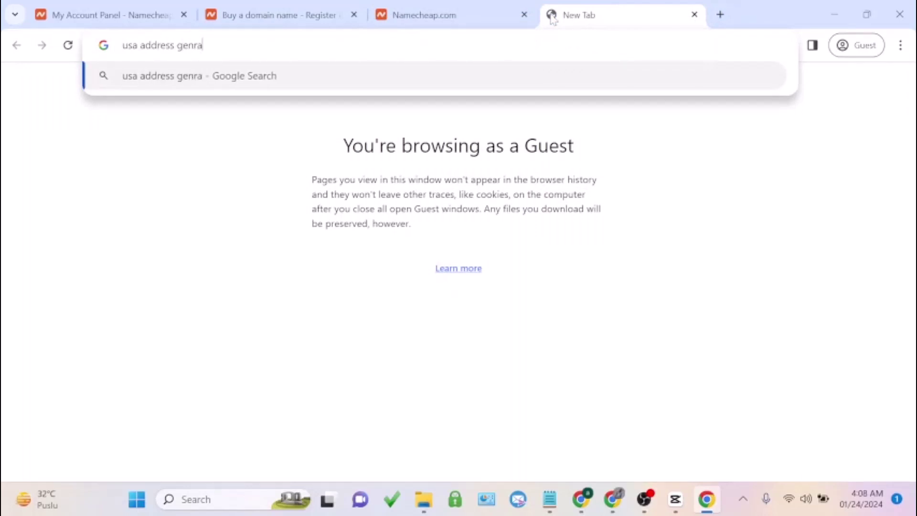
{"action": "key", "text": "BackSpace"}
{"action": "type", "text": "erator"}
{"action": "key", "text": "Return"}
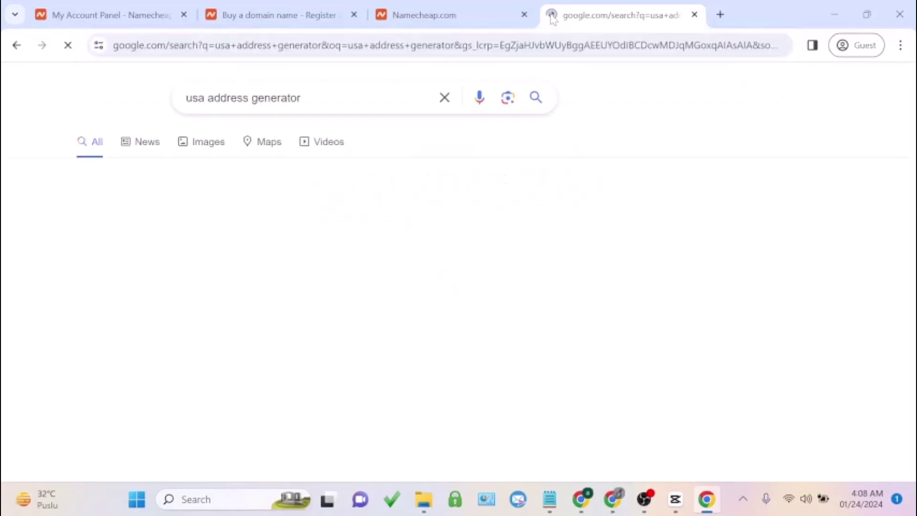
{"action": "scroll", "coordinate": [377, 119], "scroll_direction": "down", "scroll_amount": 2}
{"action": "scroll", "coordinate": [371, 120], "scroll_direction": "down", "scroll_amount": 5}
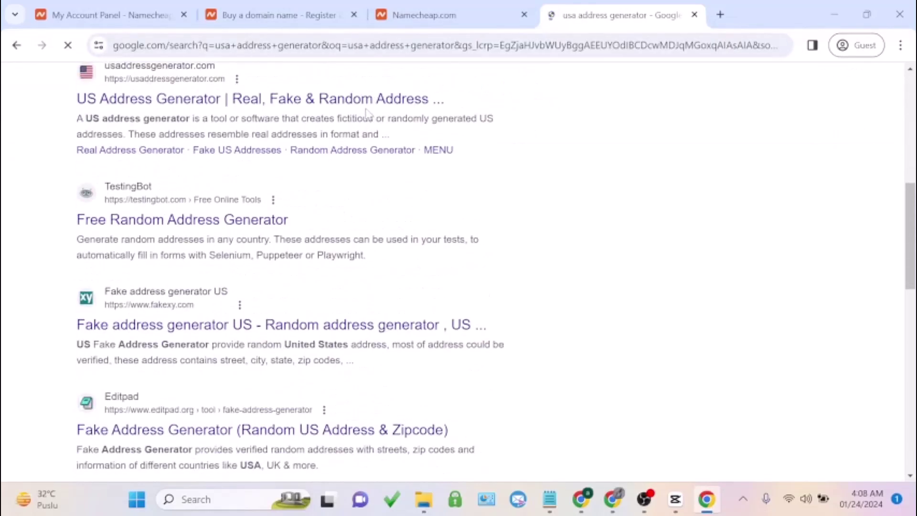
{"action": "scroll", "coordinate": [369, 114], "scroll_direction": "down", "scroll_amount": 2}
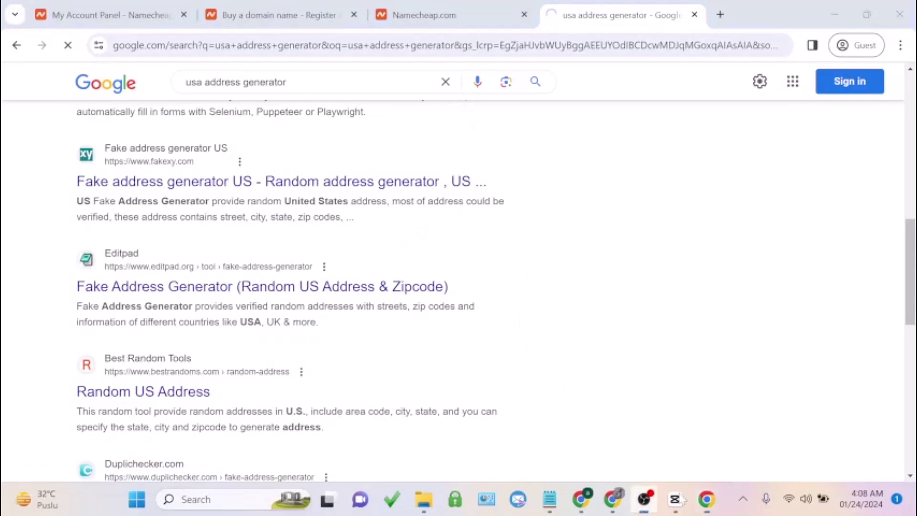
Copy the generated street from fakexy.com into Namecheap's first address line
{"action": "left_click", "coordinate": [643, 499]}
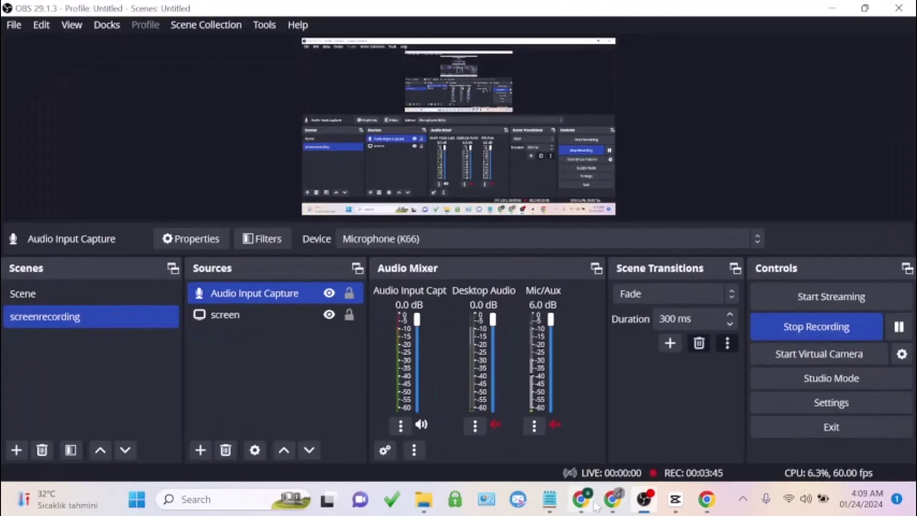
{"action": "left_click", "coordinate": [706, 499]}
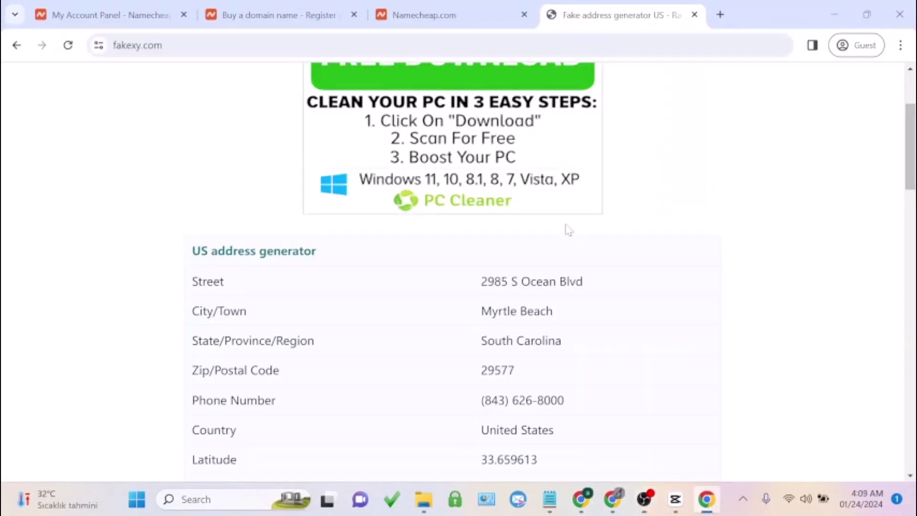
{"action": "triple_click", "coordinate": [530, 283]}
{"action": "right_click", "coordinate": [532, 295]}
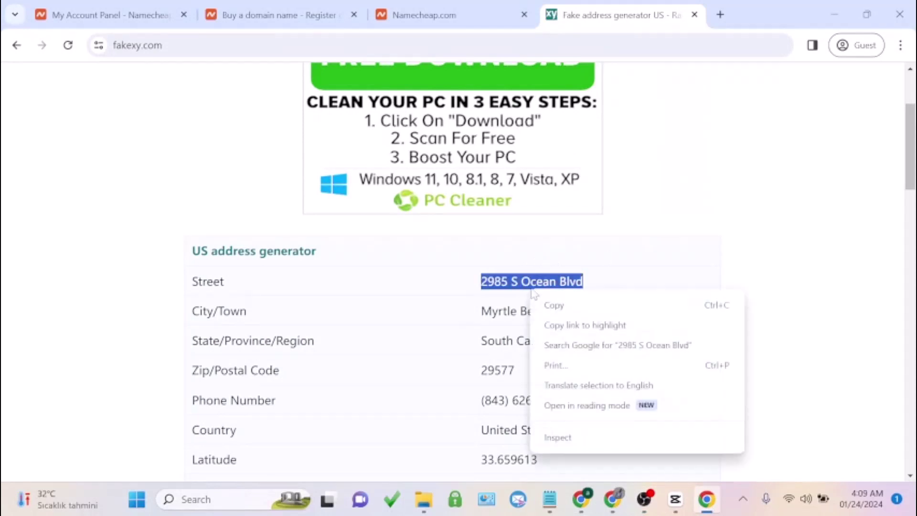
{"action": "left_click", "coordinate": [568, 304]}
{"action": "left_click", "coordinate": [479, 6]}
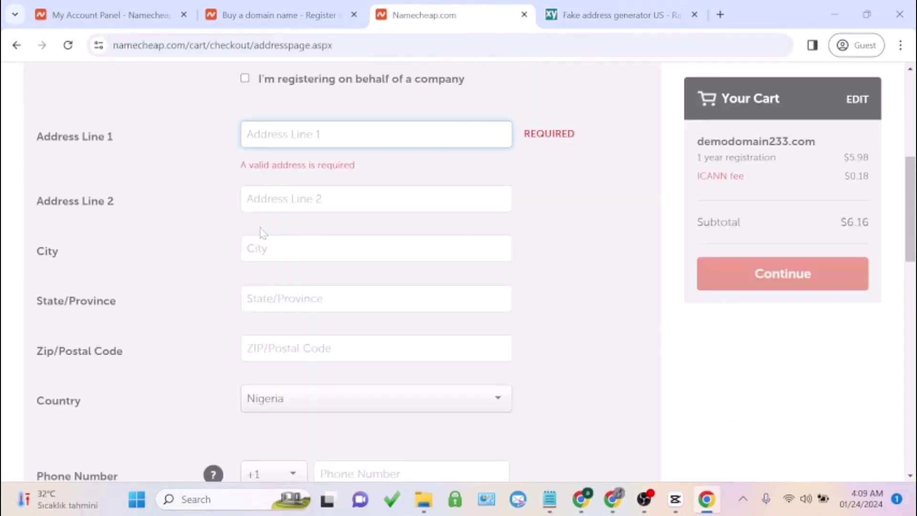
{"action": "key", "text": "ctrl+v"}
Copy the generated city into Namecheap's City field
{"action": "left_click", "coordinate": [588, 15]}
{"action": "left_click", "coordinate": [507, 324]}
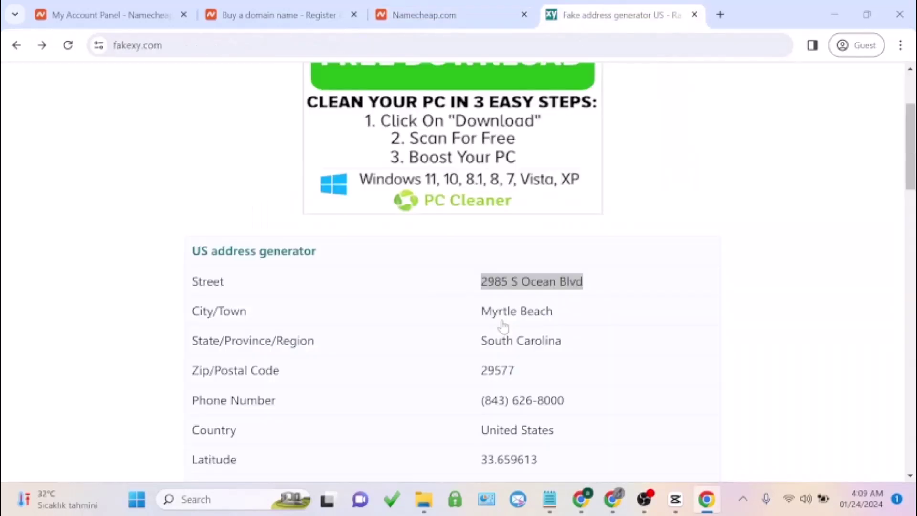
{"action": "left_click_drag", "start_coordinate": [480, 311], "coordinate": [553, 311]}
{"action": "key", "text": "ctrl+c"}
{"action": "left_click", "coordinate": [424, 15]}
{"action": "left_click", "coordinate": [367, 234]}
{"action": "key", "text": "ctrl+v"}
Copy the generated state into Namecheap's State/Province field
{"action": "left_click", "coordinate": [616, 15]}
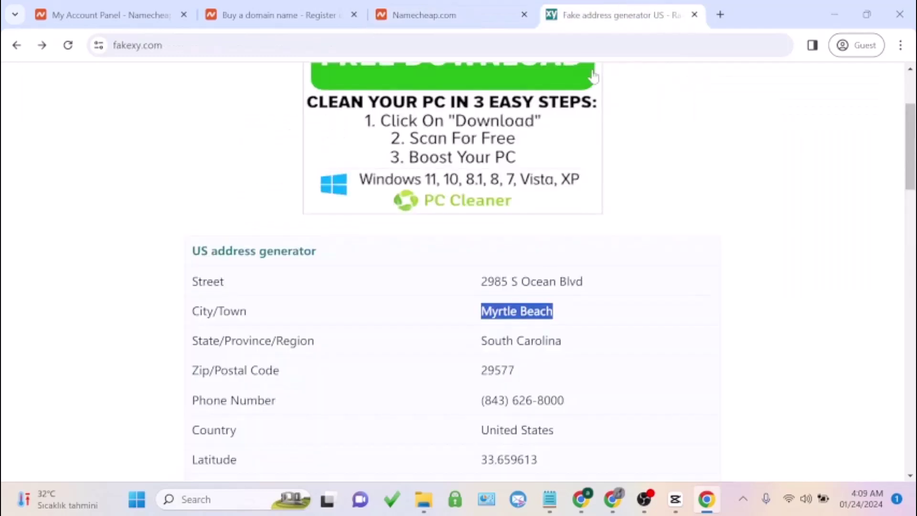
{"action": "left_click_drag", "start_coordinate": [481, 340], "coordinate": [560, 340]}
{"action": "key", "text": "ctrl+c"}
{"action": "left_click", "coordinate": [424, 14]}
{"action": "left_click", "coordinate": [333, 287]}
{"action": "key", "text": "ctrl+v"}
Copy the generated zip code into Namecheap's Zip/Postal Code field
{"action": "left_click", "coordinate": [317, 334]}
{"action": "left_click", "coordinate": [561, 17]}
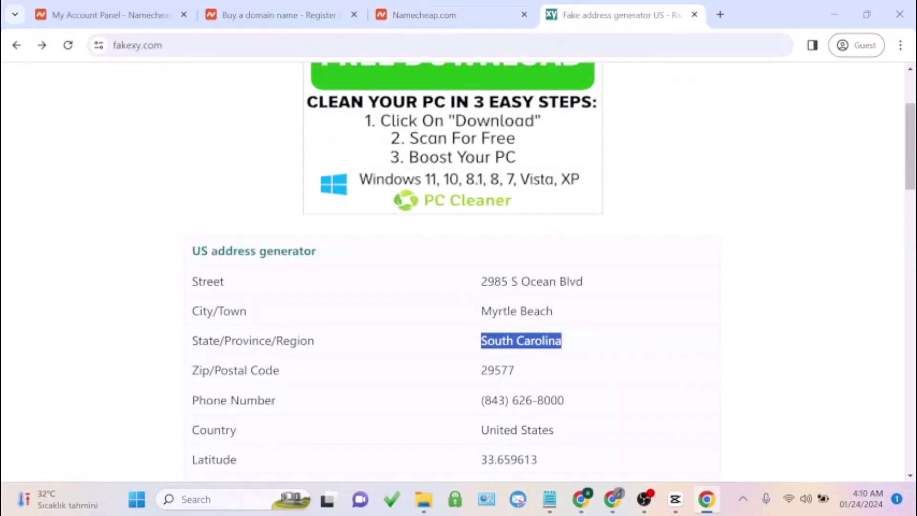
{"action": "double_click", "coordinate": [497, 370]}
{"action": "left_click", "coordinate": [423, 15]}
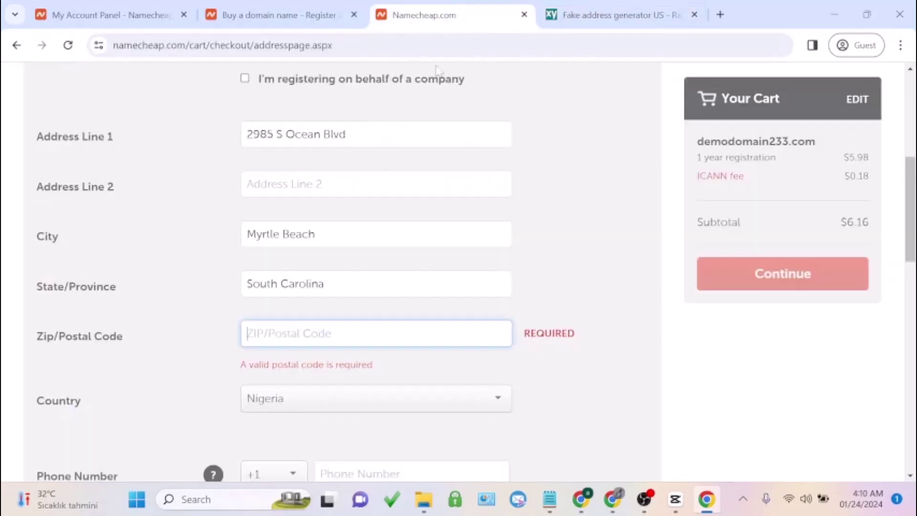
{"action": "key", "text": "ctrl+v"}
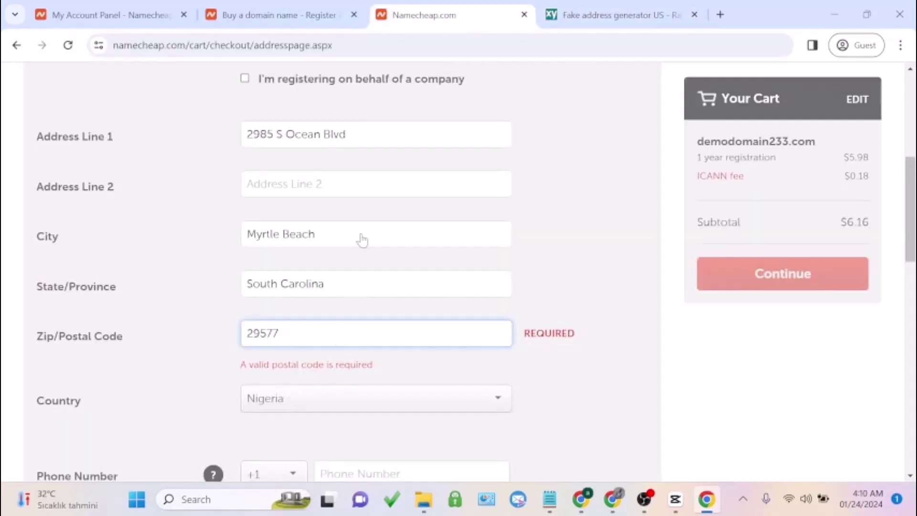
Set the checkout Country to United States
{"action": "scroll", "coordinate": [353, 248], "scroll_direction": "down", "scroll_amount": 3}
{"action": "left_click", "coordinate": [350, 276]}
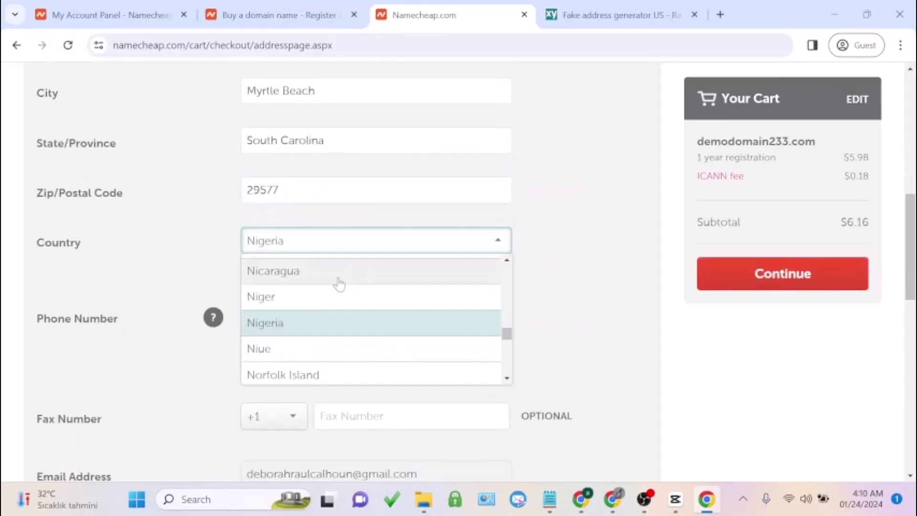
{"action": "key", "text": "u"}
{"action": "scroll", "coordinate": [333, 335], "scroll_direction": "down", "scroll_amount": 5}
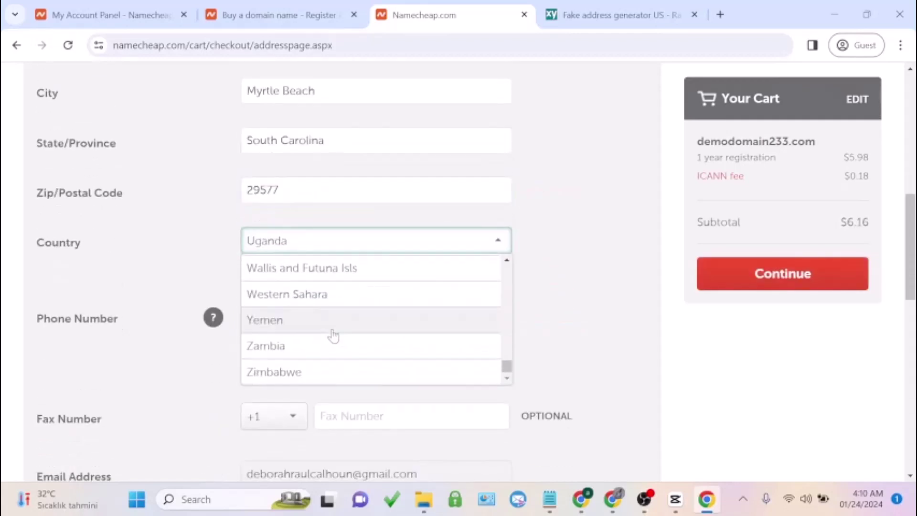
{"action": "scroll", "coordinate": [333, 336], "scroll_direction": "down", "scroll_amount": 5}
{"action": "scroll", "coordinate": [329, 161], "scroll_direction": "up", "scroll_amount": 3}
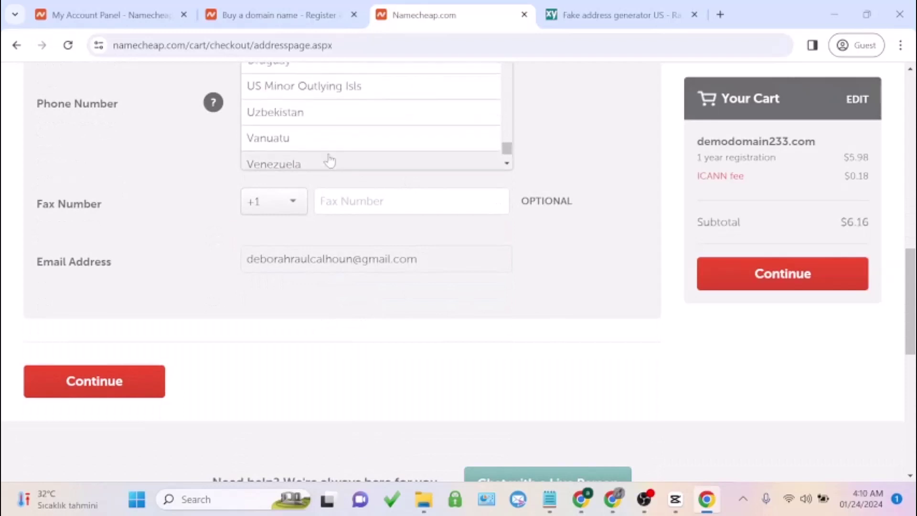
{"action": "scroll", "coordinate": [329, 161], "scroll_direction": "up", "scroll_amount": 3}
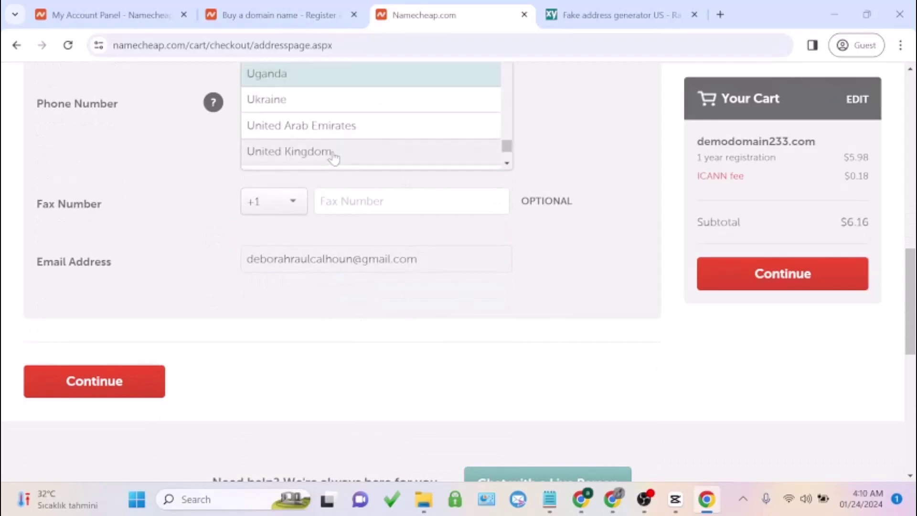
{"action": "scroll", "coordinate": [334, 158], "scroll_direction": "down", "scroll_amount": 2}
{"action": "left_click", "coordinate": [347, 116]}
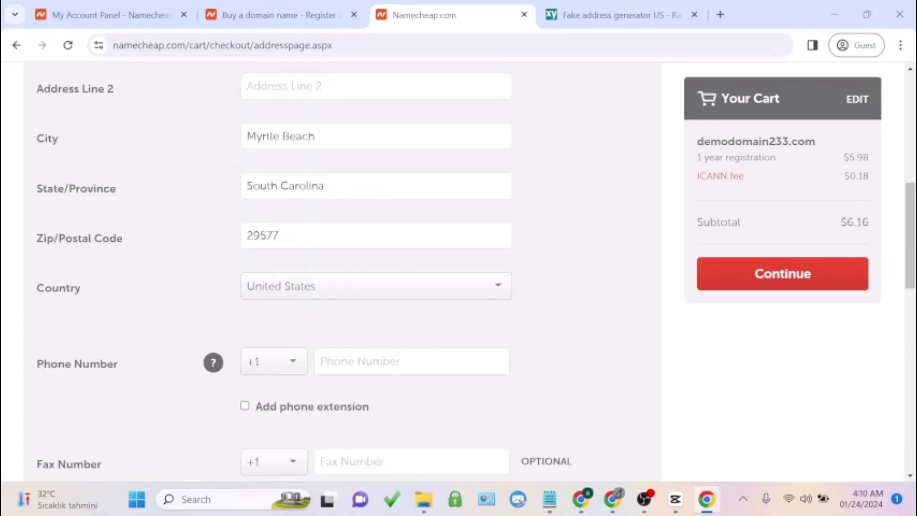
Enter the contact phone number in the Phone Number field
{"action": "scroll", "coordinate": [339, 265], "scroll_direction": "down", "scroll_amount": 1}
{"action": "left_click", "coordinate": [410, 289]}
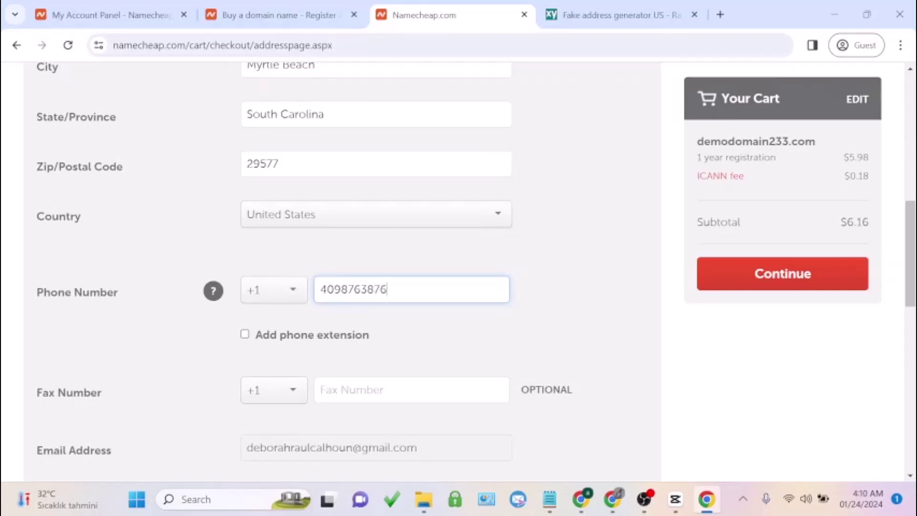
{"action": "left_click", "coordinate": [407, 312]}
{"action": "scroll", "coordinate": [411, 296], "scroll_direction": "down", "scroll_amount": 3}
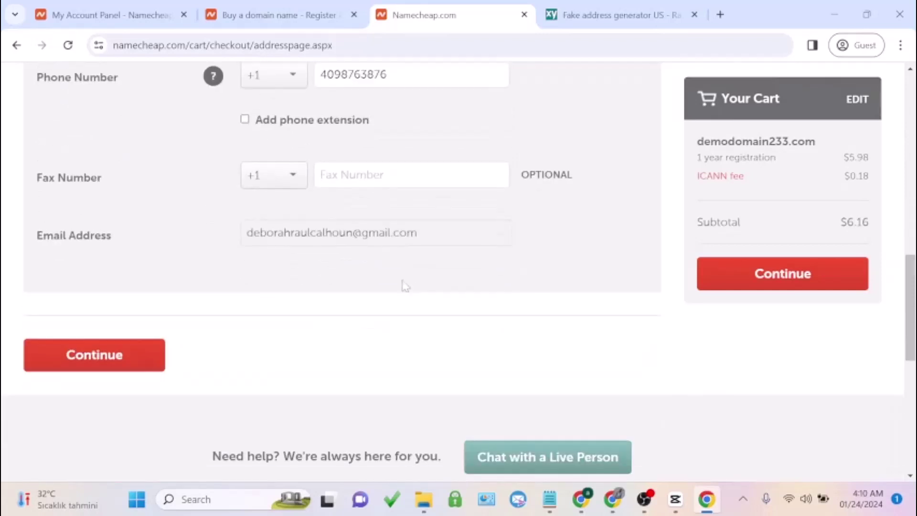
Submit the address, save this configuration as default checkout settings, and continue to Billing
{"action": "left_click", "coordinate": [122, 357]}
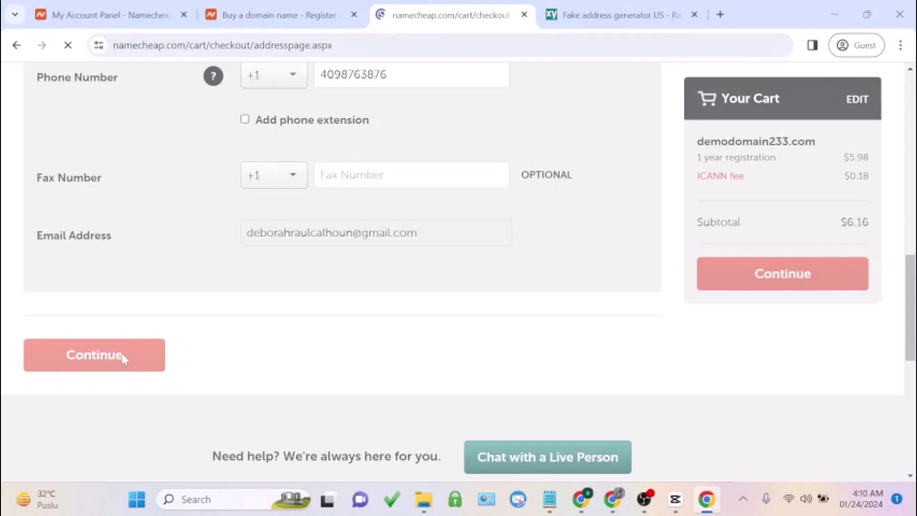
{"action": "scroll", "coordinate": [195, 308], "scroll_direction": "down", "scroll_amount": 12}
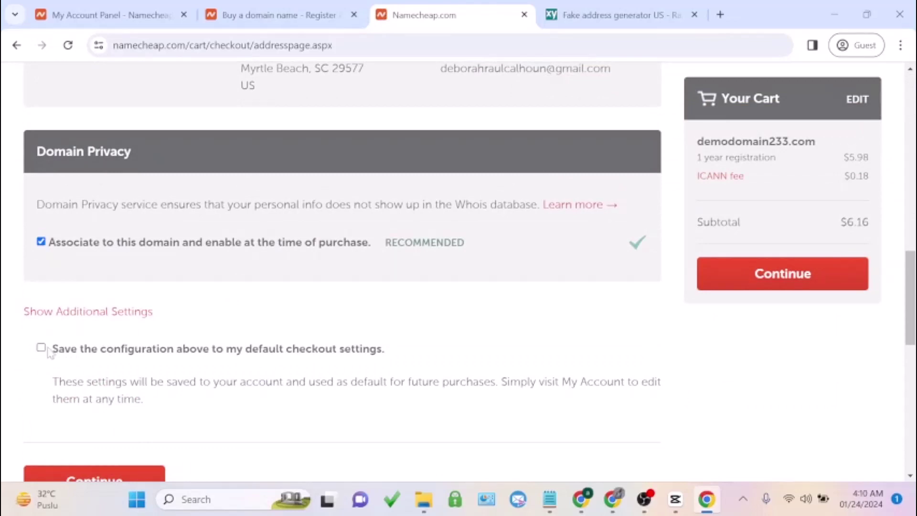
{"action": "left_click", "coordinate": [41, 348]}
{"action": "scroll", "coordinate": [95, 382], "scroll_direction": "down", "scroll_amount": 2}
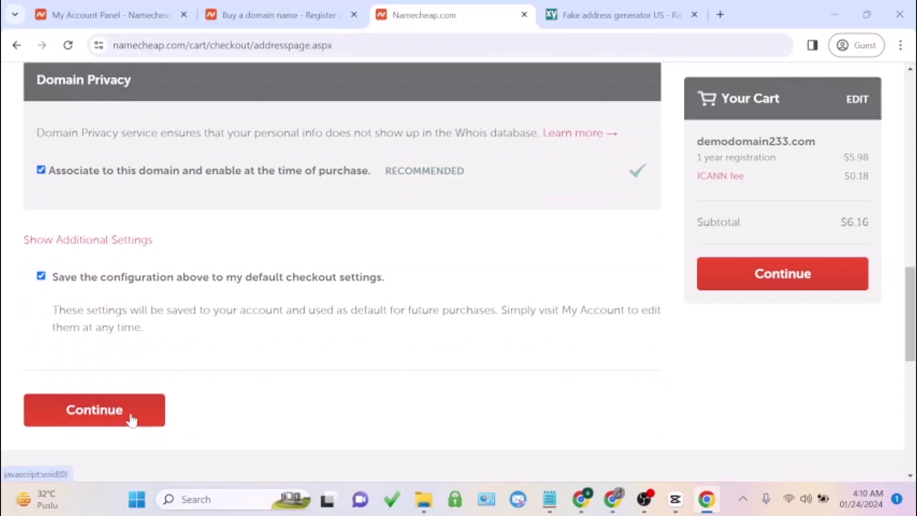
{"action": "left_click", "coordinate": [132, 420]}
{"action": "scroll", "coordinate": [199, 371], "scroll_direction": "up", "scroll_amount": 4}
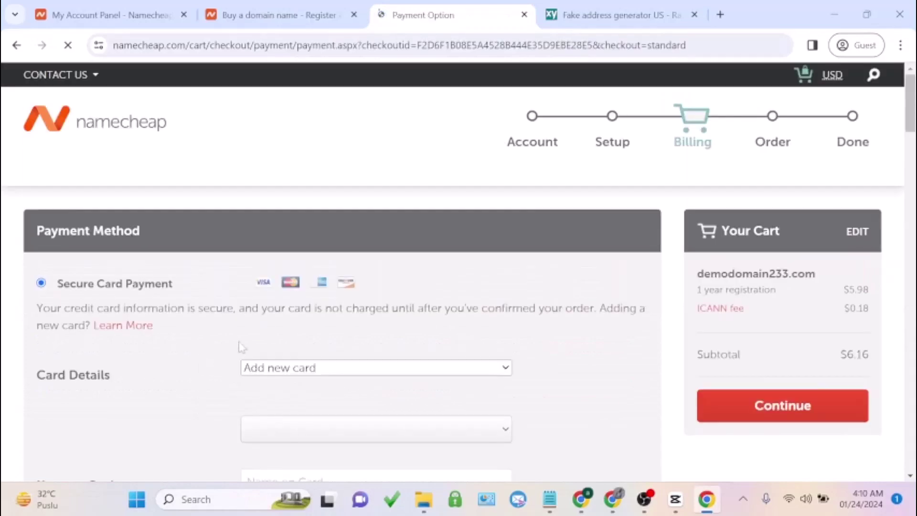
After comparing Paypal and card options, pay with the $14.00 Account Funds balance and continue
{"action": "scroll", "coordinate": [267, 339], "scroll_direction": "down", "scroll_amount": 3}
{"action": "scroll", "coordinate": [194, 350], "scroll_direction": "down", "scroll_amount": 10}
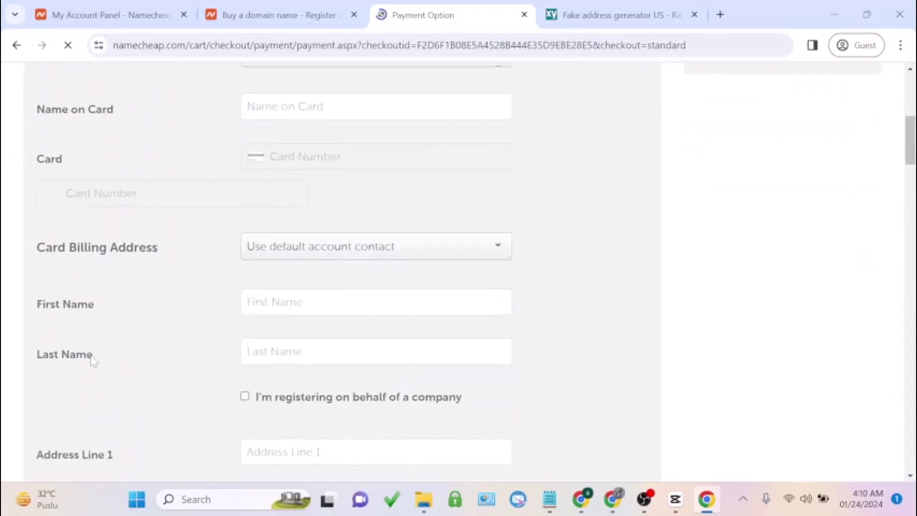
{"action": "scroll", "coordinate": [93, 363], "scroll_direction": "down", "scroll_amount": 7}
{"action": "scroll", "coordinate": [170, 304], "scroll_direction": "up", "scroll_amount": 12}
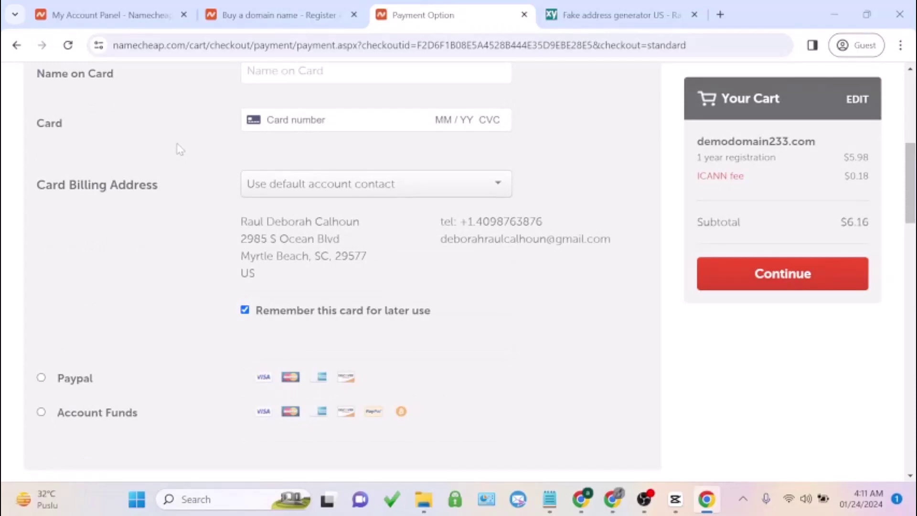
{"action": "scroll", "coordinate": [185, 148], "scroll_direction": "up", "scroll_amount": 4}
{"action": "scroll", "coordinate": [189, 142], "scroll_direction": "down", "scroll_amount": 3}
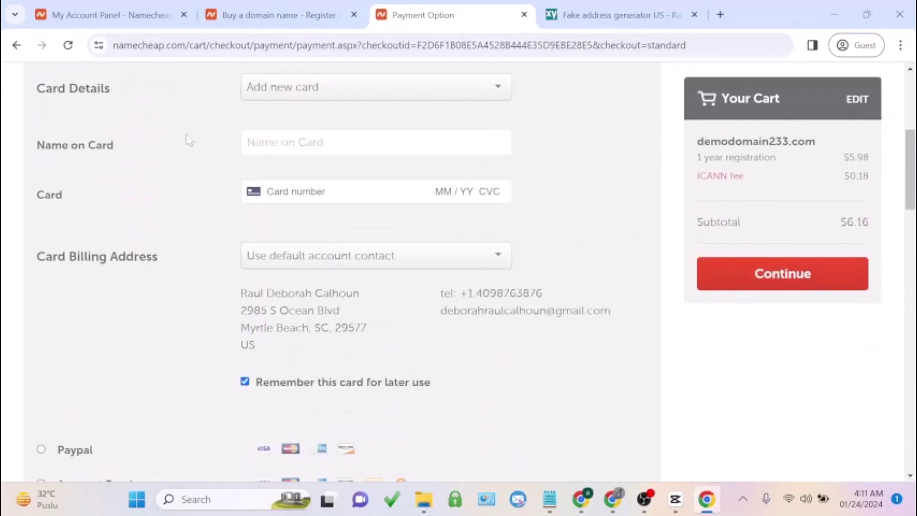
{"action": "scroll", "coordinate": [191, 139], "scroll_direction": "up", "scroll_amount": 4}
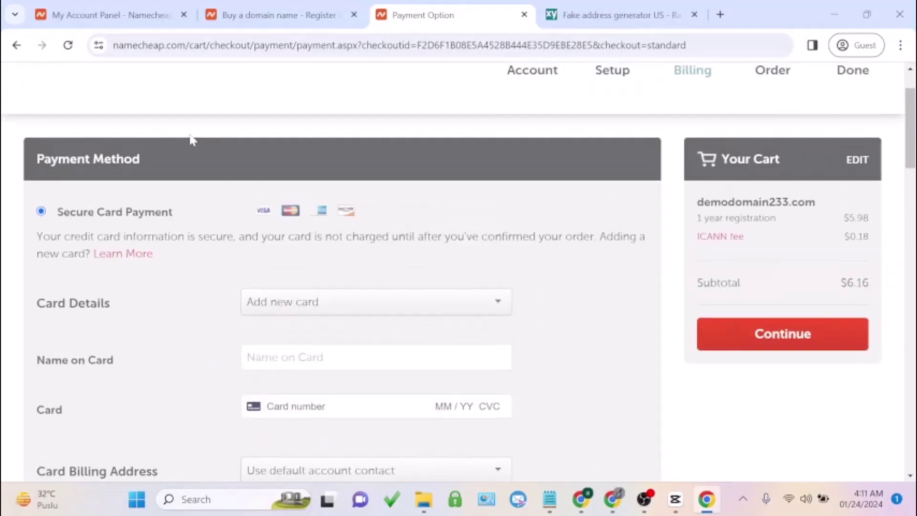
{"action": "scroll", "coordinate": [193, 136], "scroll_direction": "down", "scroll_amount": 4}
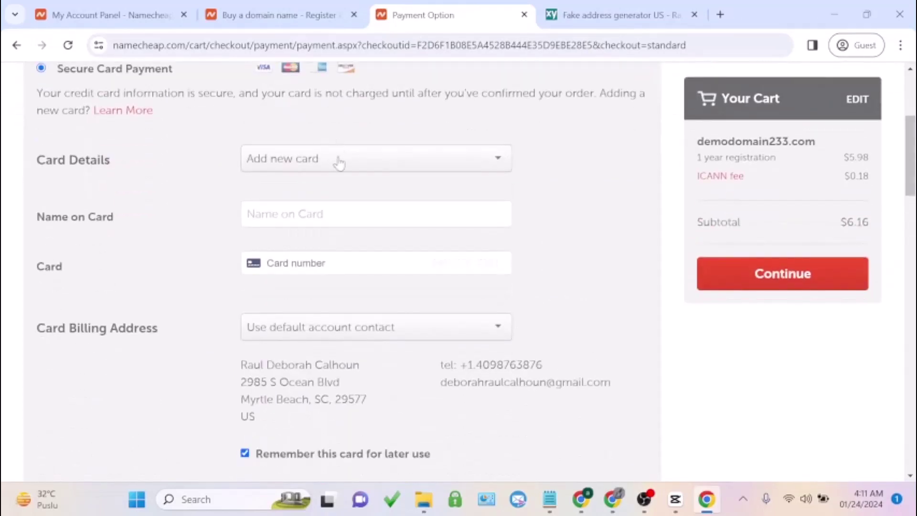
{"action": "scroll", "coordinate": [161, 231], "scroll_direction": "down", "scroll_amount": 5}
{"action": "left_click", "coordinate": [72, 169]}
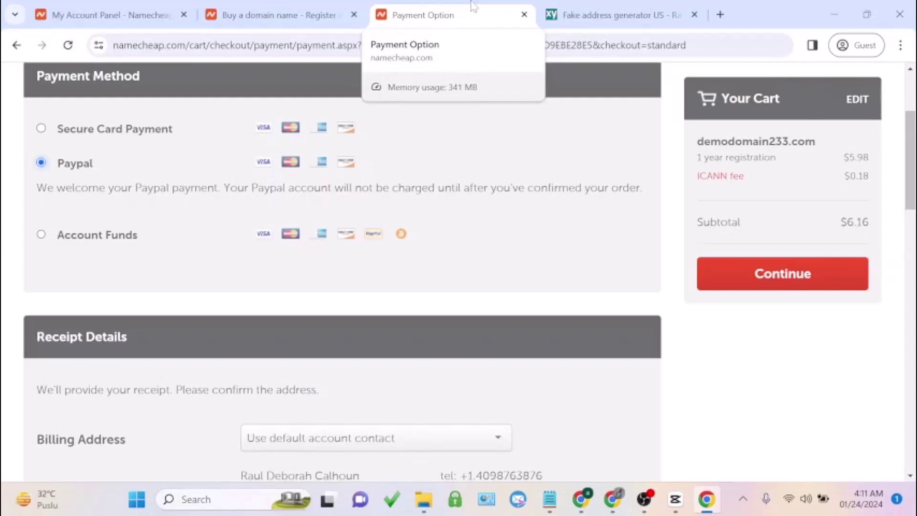
{"action": "left_click", "coordinate": [98, 235]}
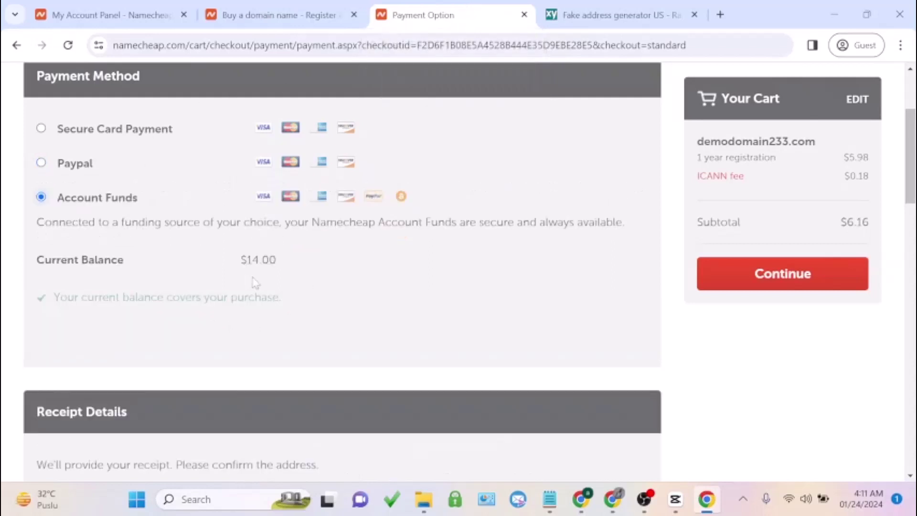
{"action": "left_click", "coordinate": [85, 138]}
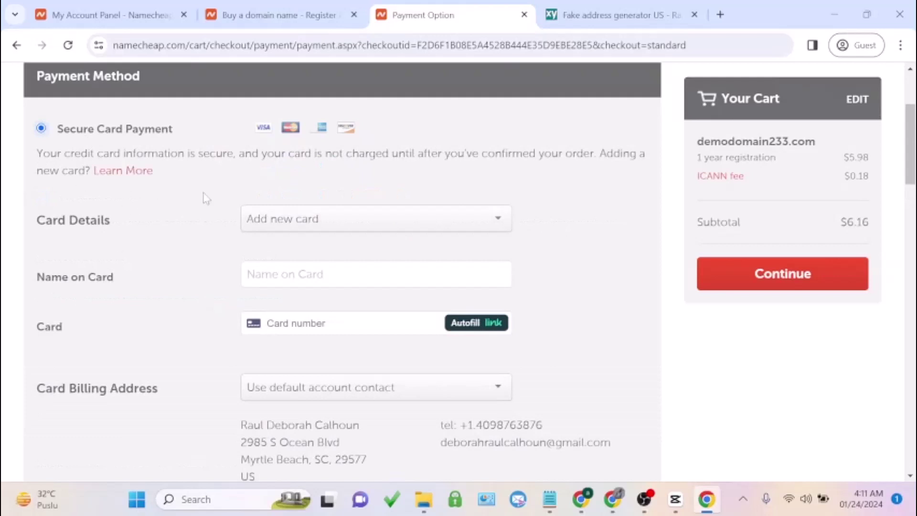
{"action": "scroll", "coordinate": [240, 196], "scroll_direction": "down", "scroll_amount": 7}
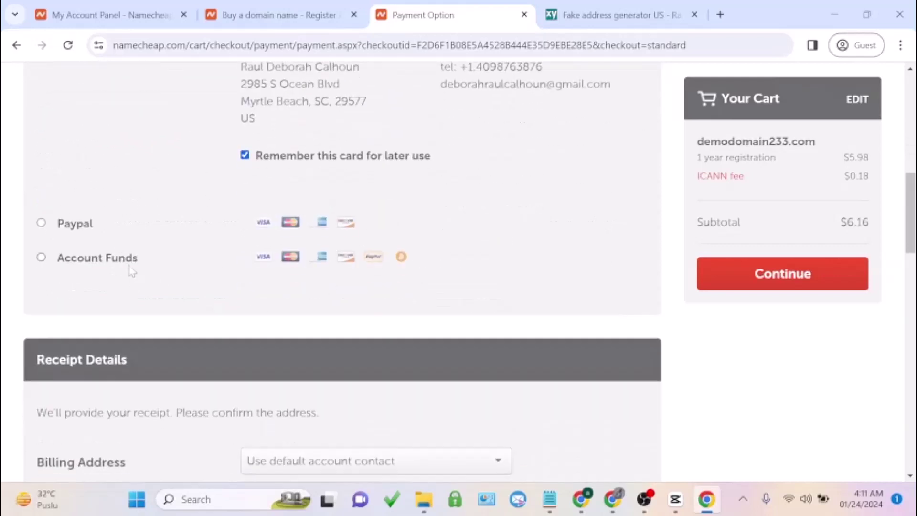
{"action": "left_click", "coordinate": [129, 259]}
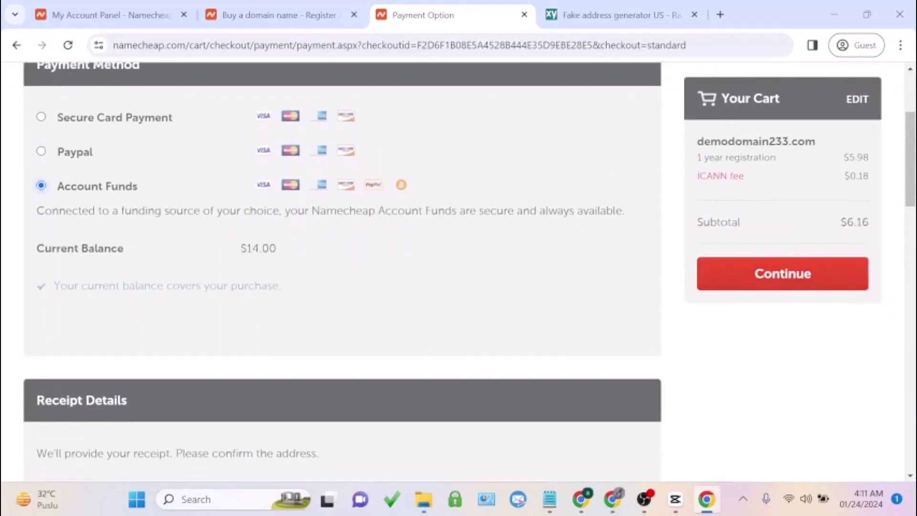
{"action": "left_click", "coordinate": [740, 274]}
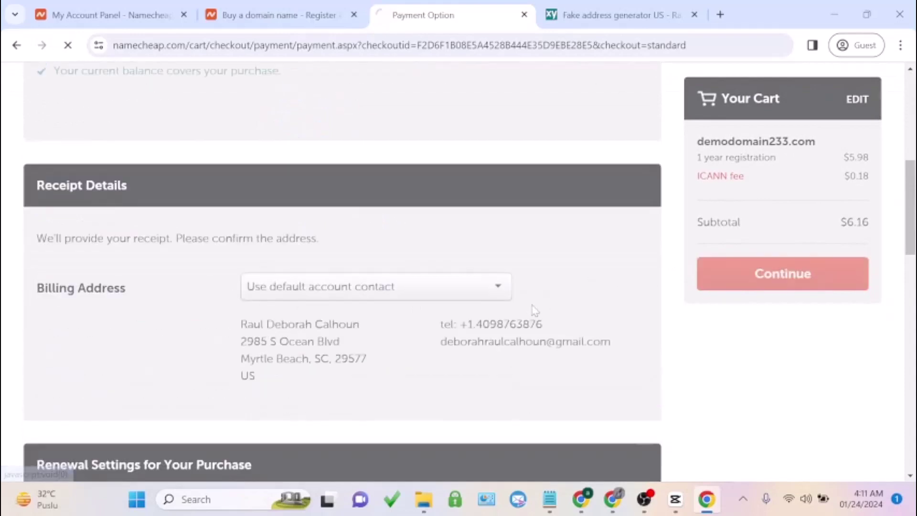
Scroll the Order Review to check demodomain233.com at $5.98 plus $0.18 ICANN fee, subtotal $6.16
{"action": "scroll", "coordinate": [533, 310], "scroll_direction": "down", "scroll_amount": 2}
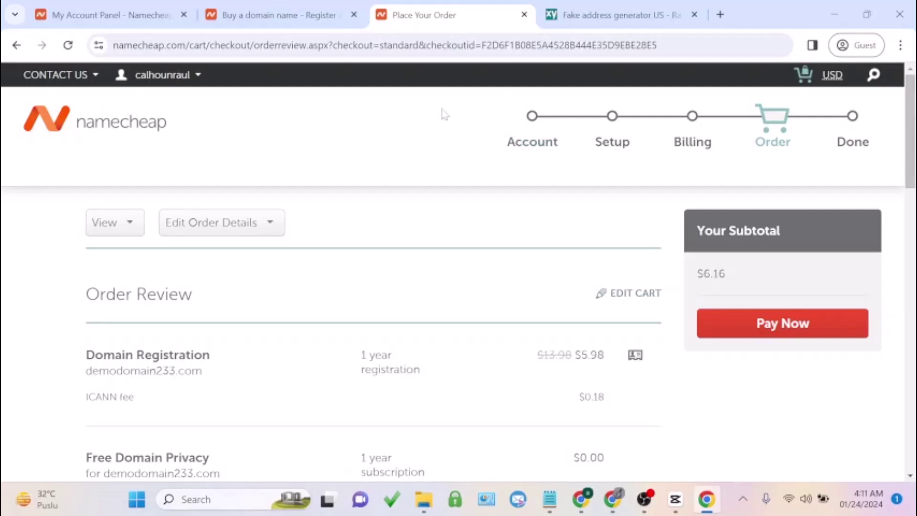
Edit the browser address to leave checkout for the Namecheap homepage
{"action": "left_click", "coordinate": [399, 44]}
{"action": "type", "text": "29177"}
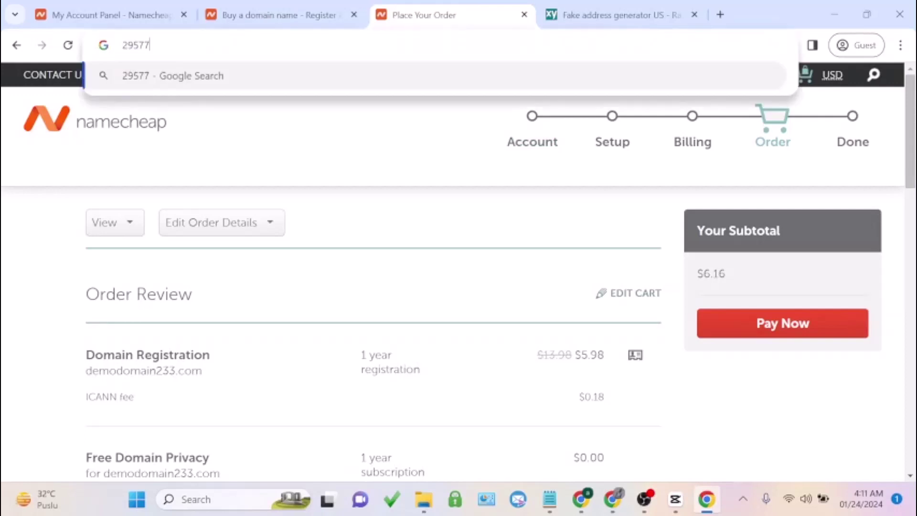
{"action": "key", "text": "BackSpace"}
{"action": "key", "text": "BackSpace"}
{"action": "key", "text": "BackSpace"}
{"action": "type", "text": "5"}
{"action": "key", "text": "BackSpace"}
{"action": "key", "text": "BackSpace"}
{"action": "key", "text": "BackSpace"}
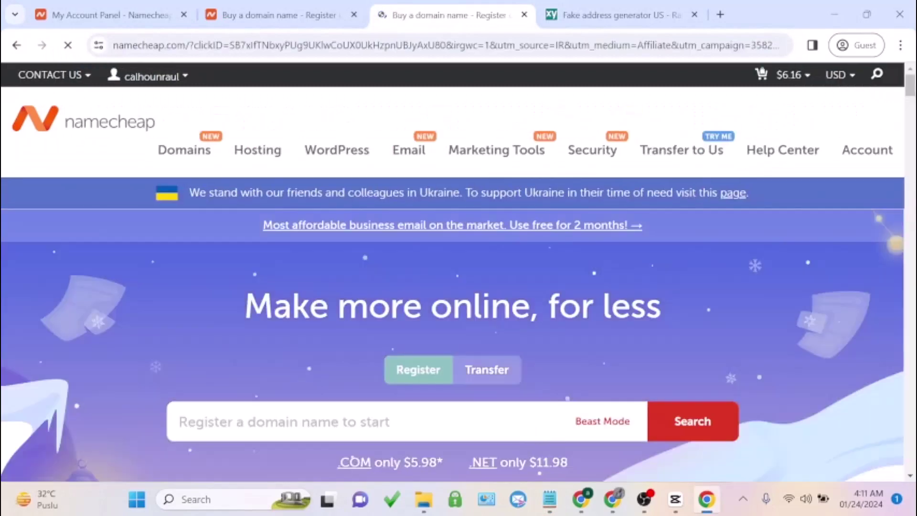
Show the Hosting offers under 'Buy a domain and everything else you need', including VPS plans from $6.88/mo
{"action": "mouse_move", "coordinate": [276, 165]}
{"action": "scroll", "coordinate": [558, 320], "scroll_direction": "down", "scroll_amount": 7}
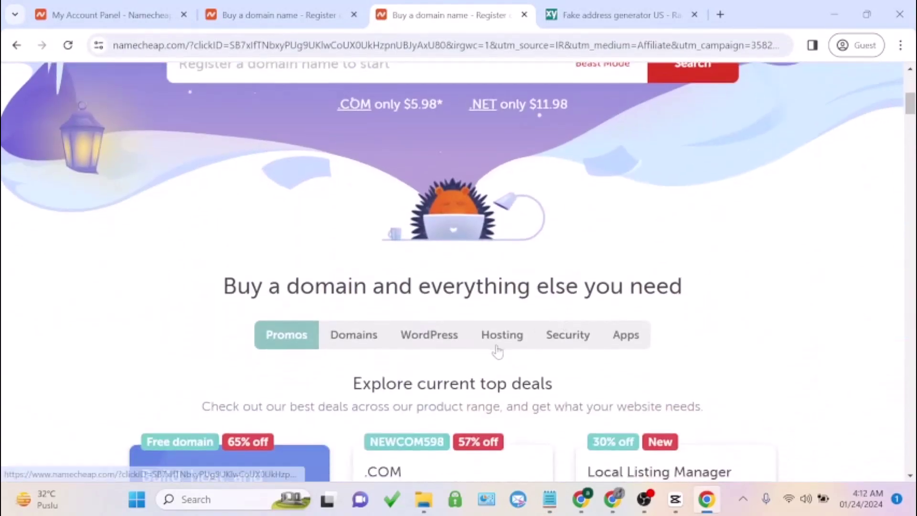
{"action": "left_click", "coordinate": [499, 341]}
{"action": "scroll", "coordinate": [539, 229], "scroll_direction": "down", "scroll_amount": 3}
{"action": "scroll", "coordinate": [540, 229], "scroll_direction": "down", "scroll_amount": 2}
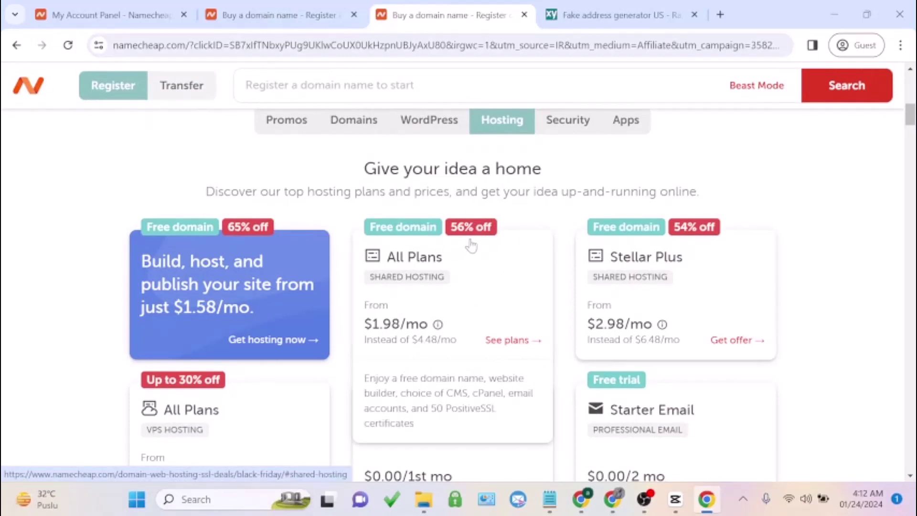
{"action": "scroll", "coordinate": [515, 234], "scroll_direction": "down", "scroll_amount": 3}
{"action": "scroll", "coordinate": [557, 219], "scroll_direction": "up", "scroll_amount": 3}
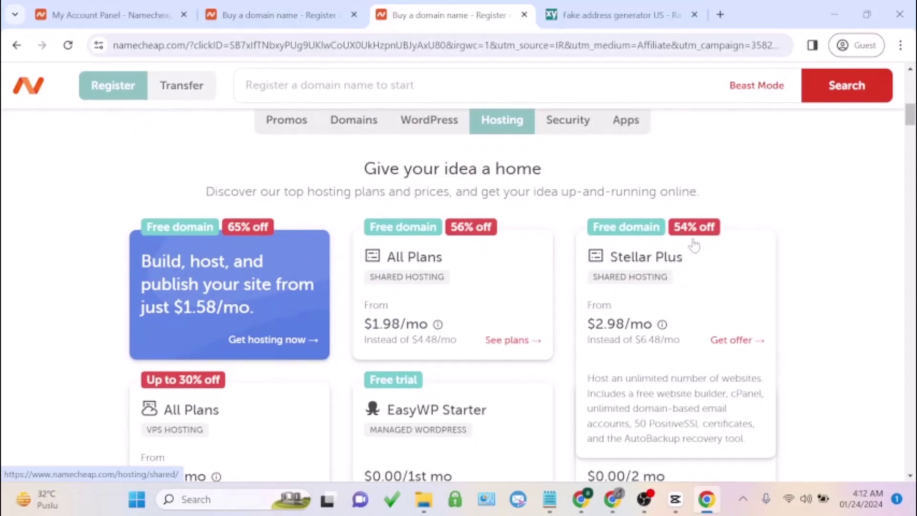
{"action": "scroll", "coordinate": [694, 245], "scroll_direction": "down", "scroll_amount": 3}
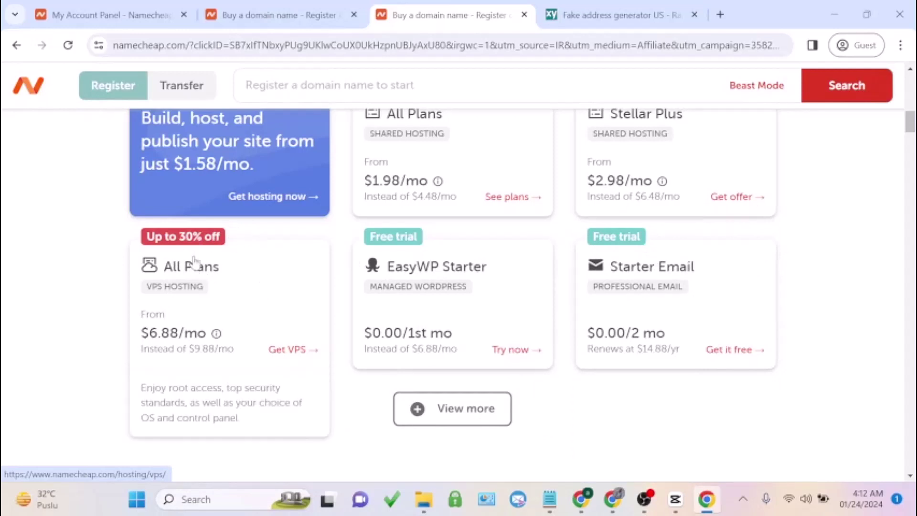
{"action": "scroll", "coordinate": [283, 236], "scroll_direction": "down", "scroll_amount": 1}
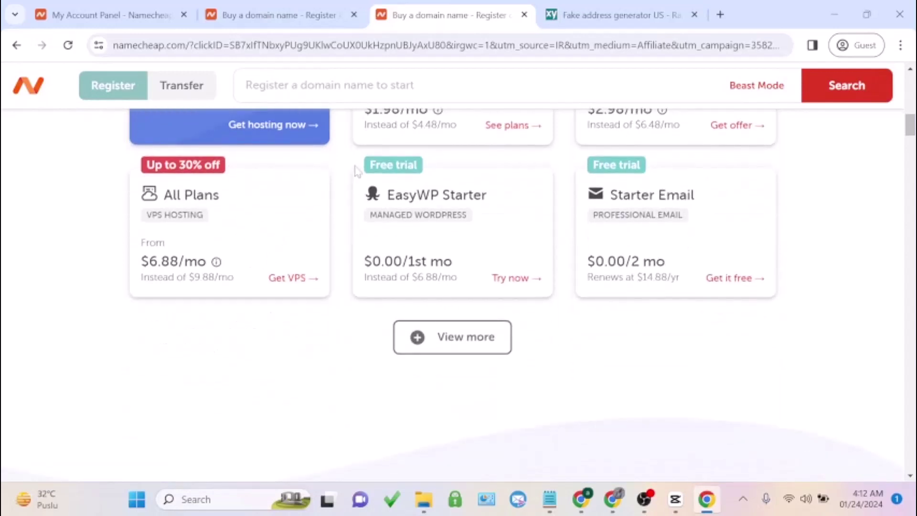